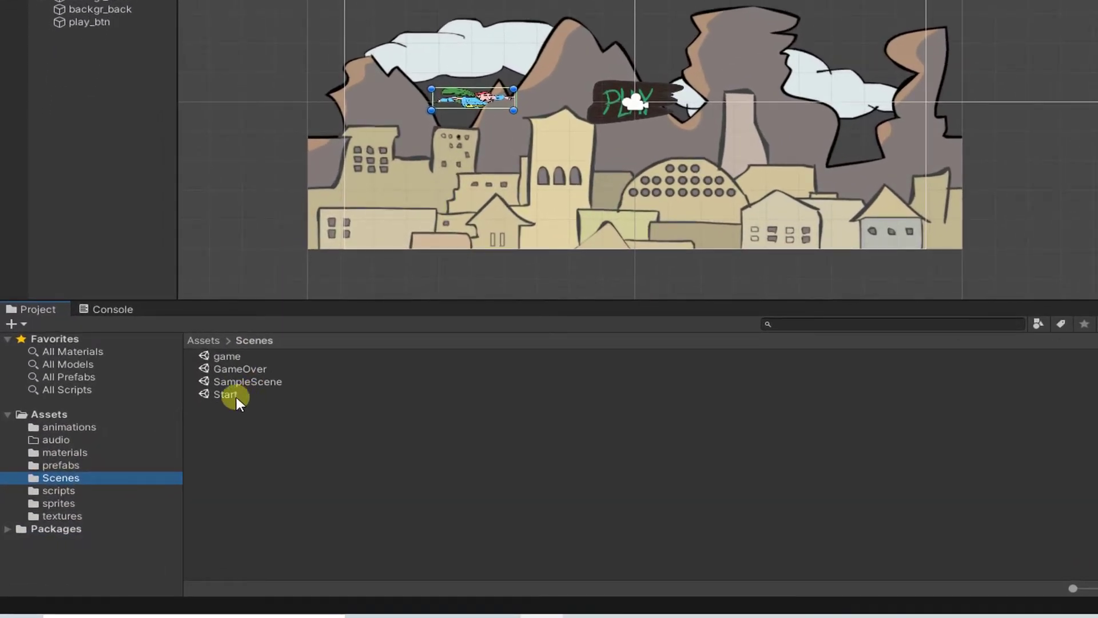
Step: Open the Start scene and add an Audio Source component to its Main Camera
click(174, 430)
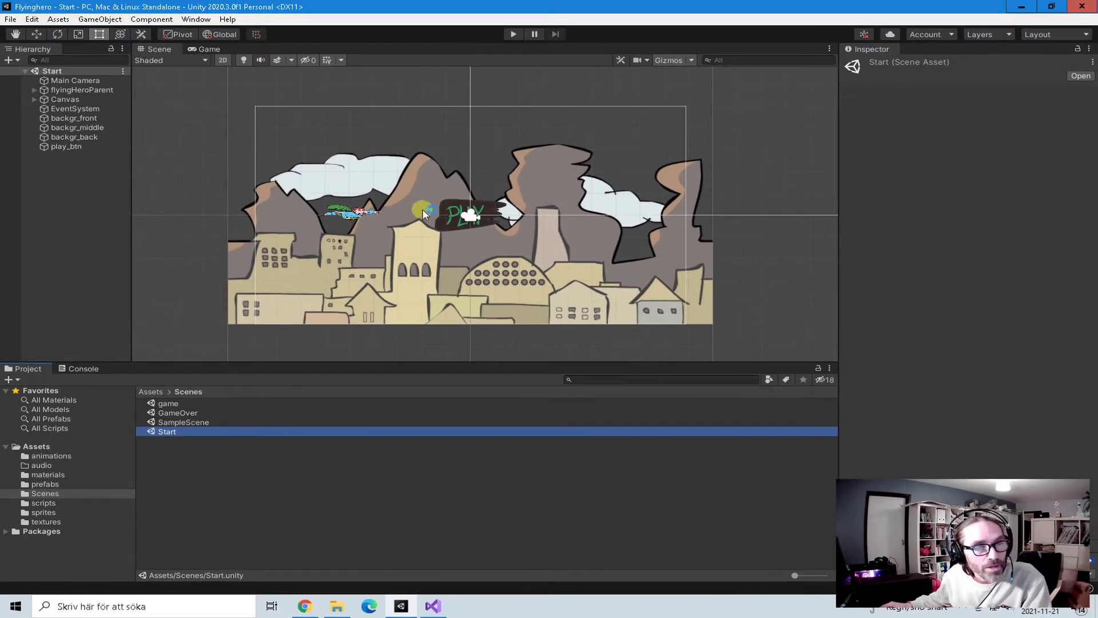
click(75, 81)
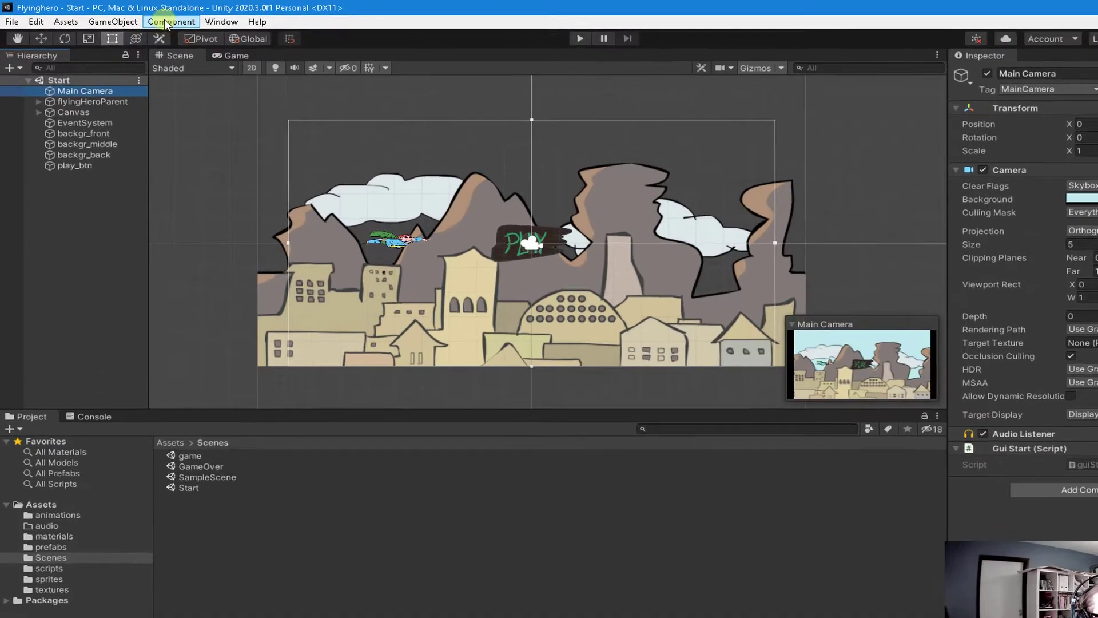
click(152, 19)
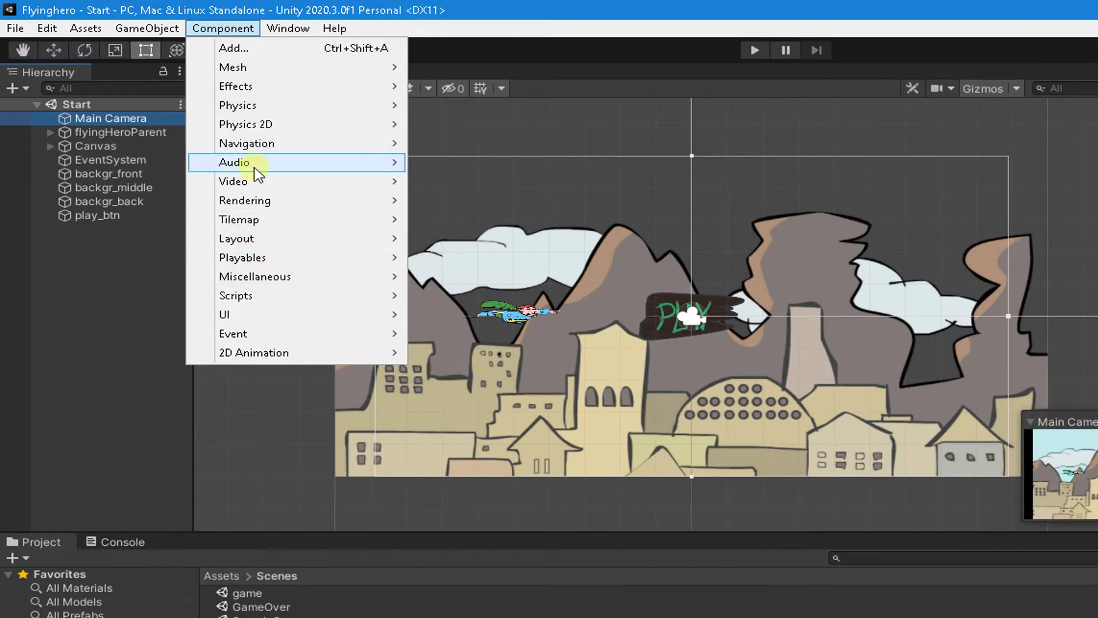
mouse_move(263, 164)
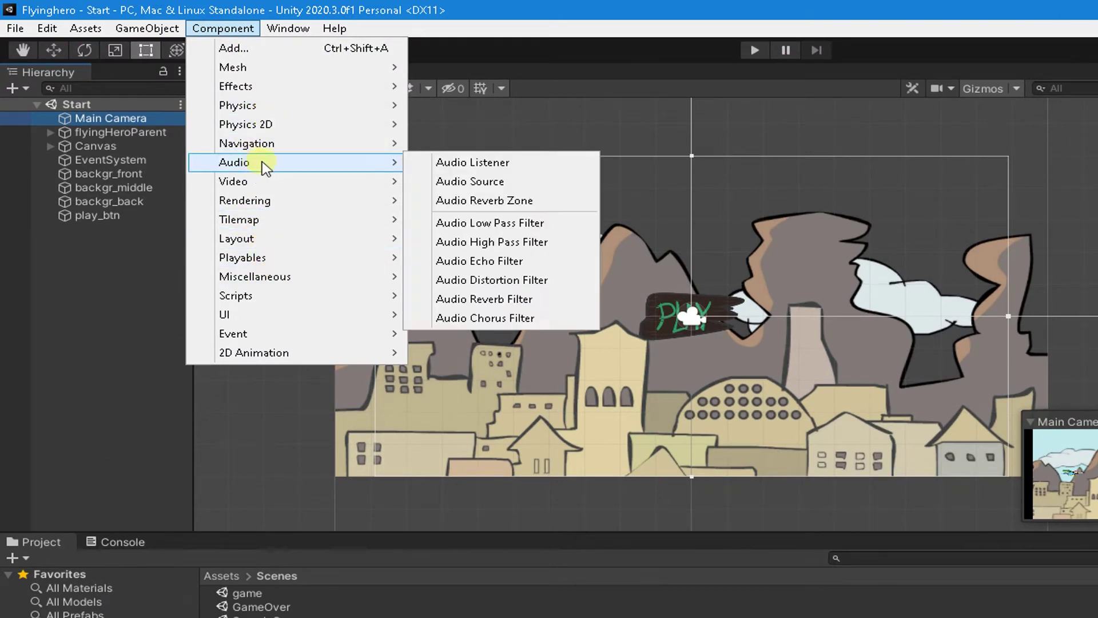
click(497, 183)
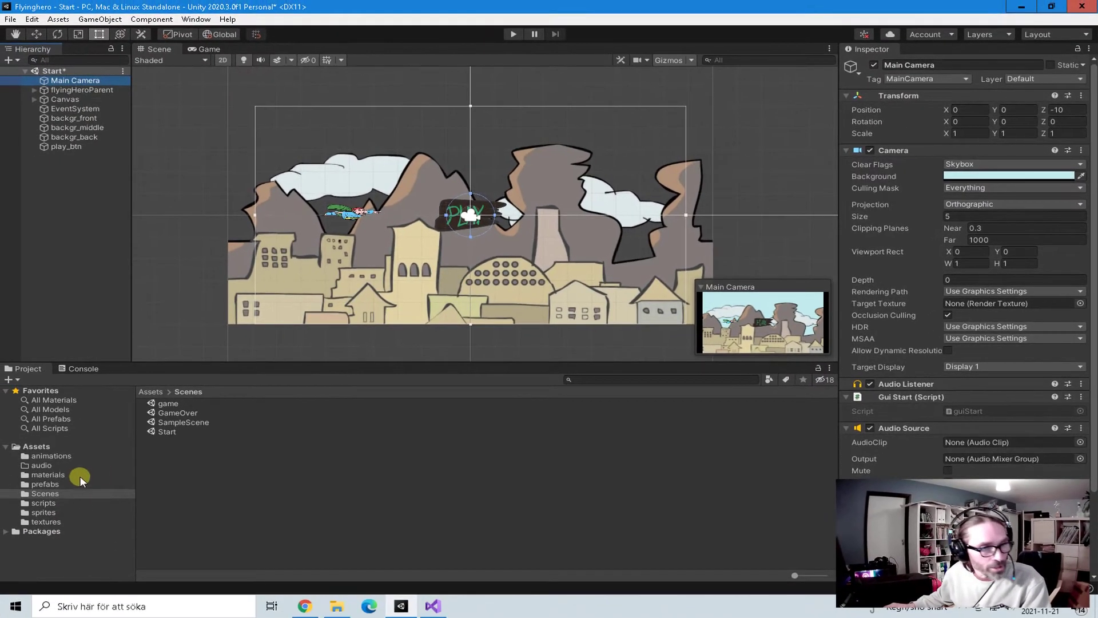
Step: Import all four WAV files from the sound folder in File Explorer into the project's audio folder
click(42, 464)
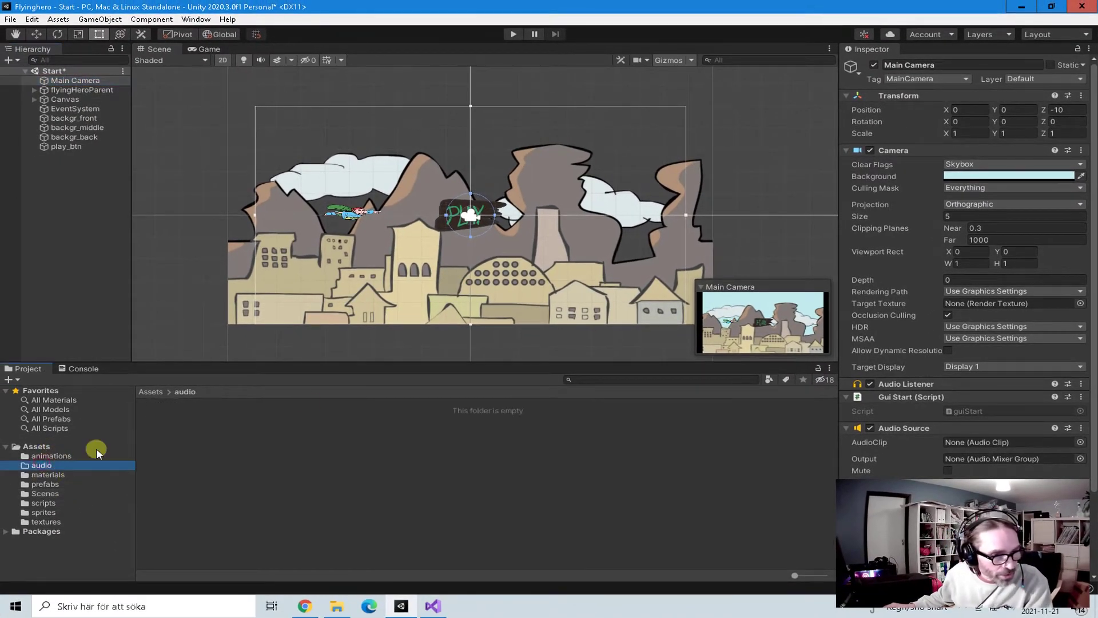
click(337, 605)
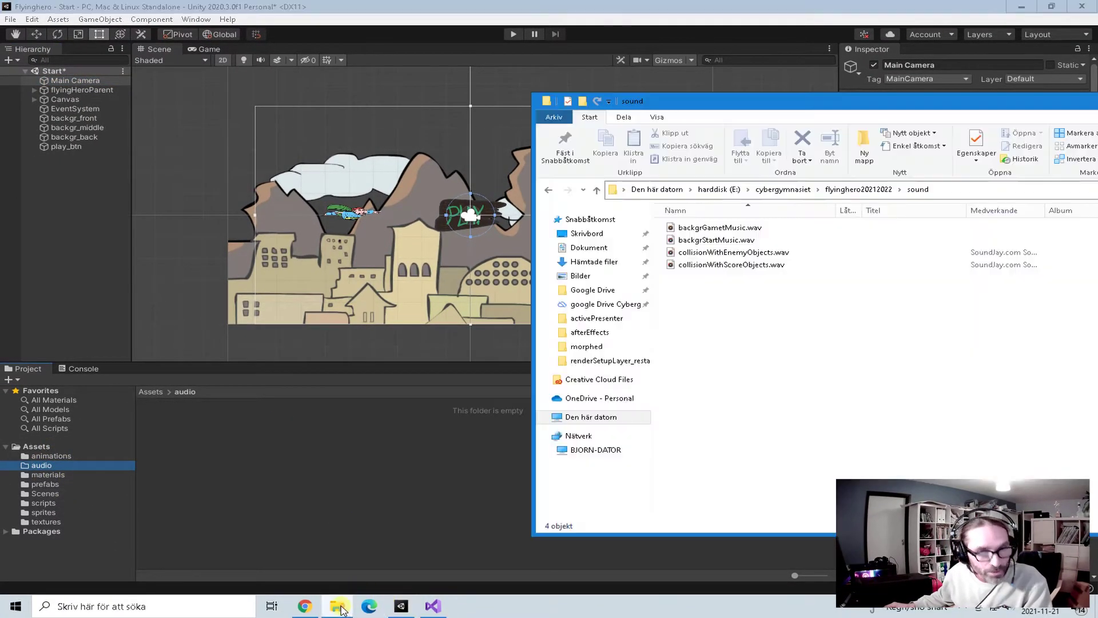
drag(670, 313, 801, 229)
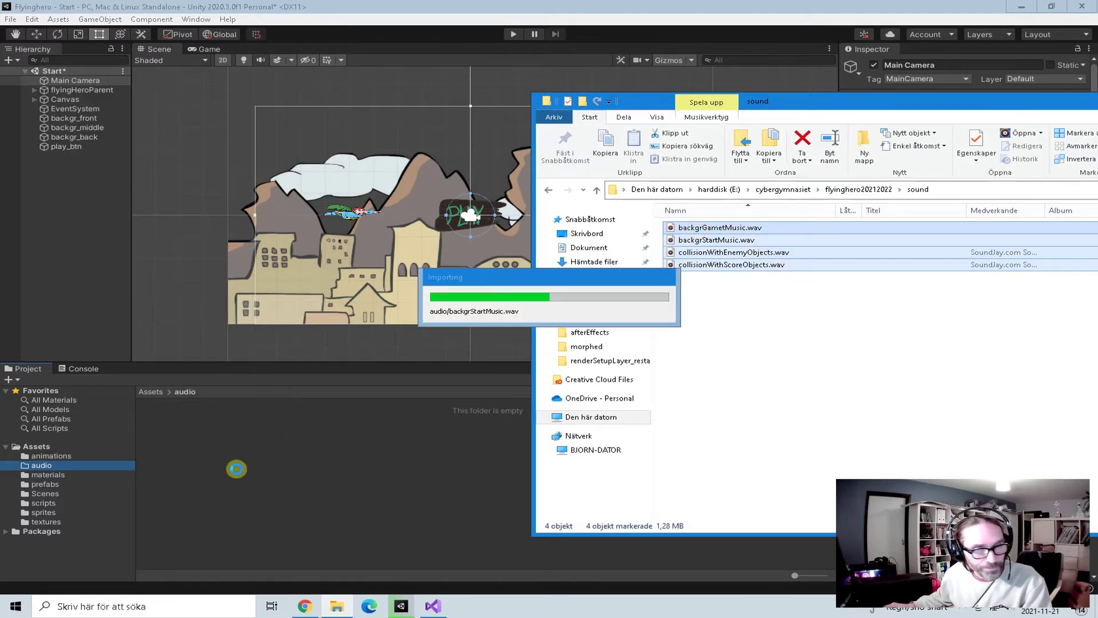
click(292, 444)
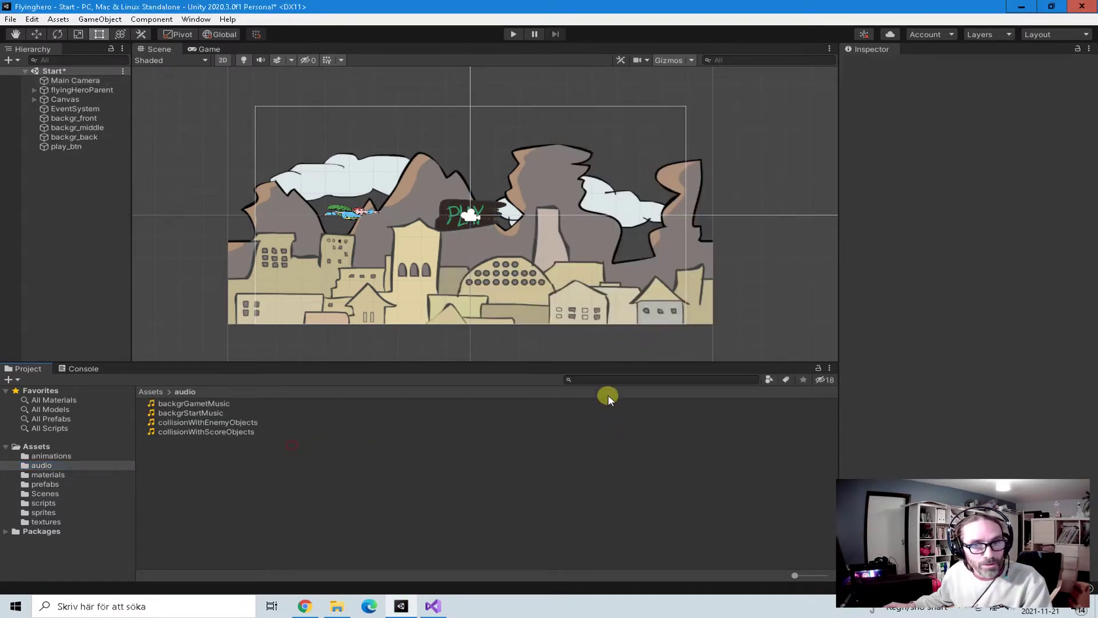
Step: Assign backgrStartMusic as the audio clip of the Main Camera's Audio Source in the Start scene
click(95, 83)
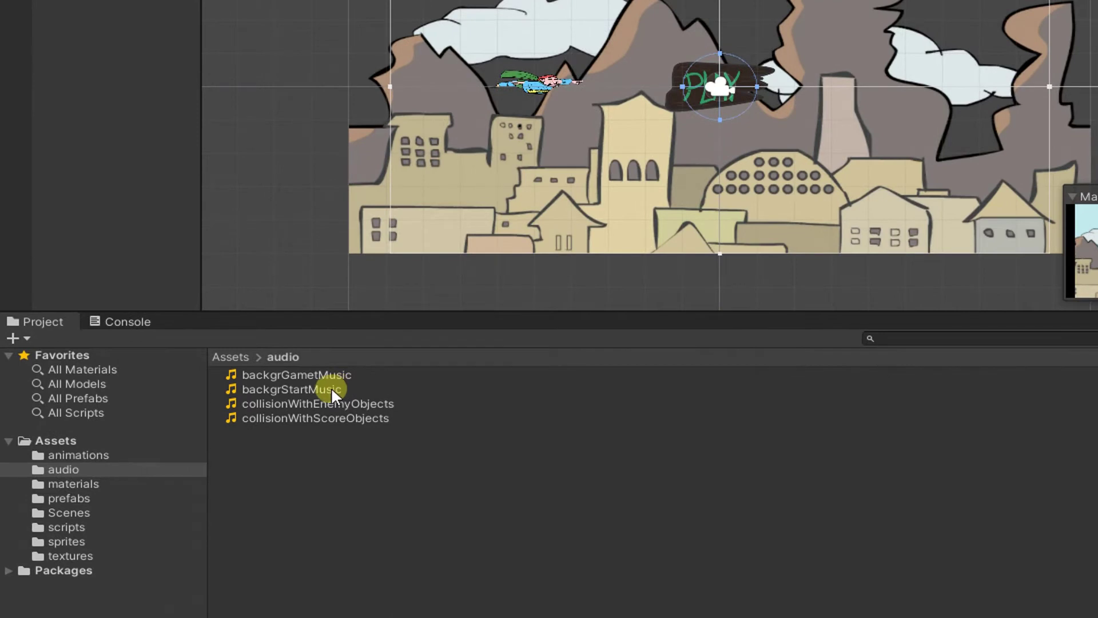
click(218, 411)
drag(331, 388, 1097, 424)
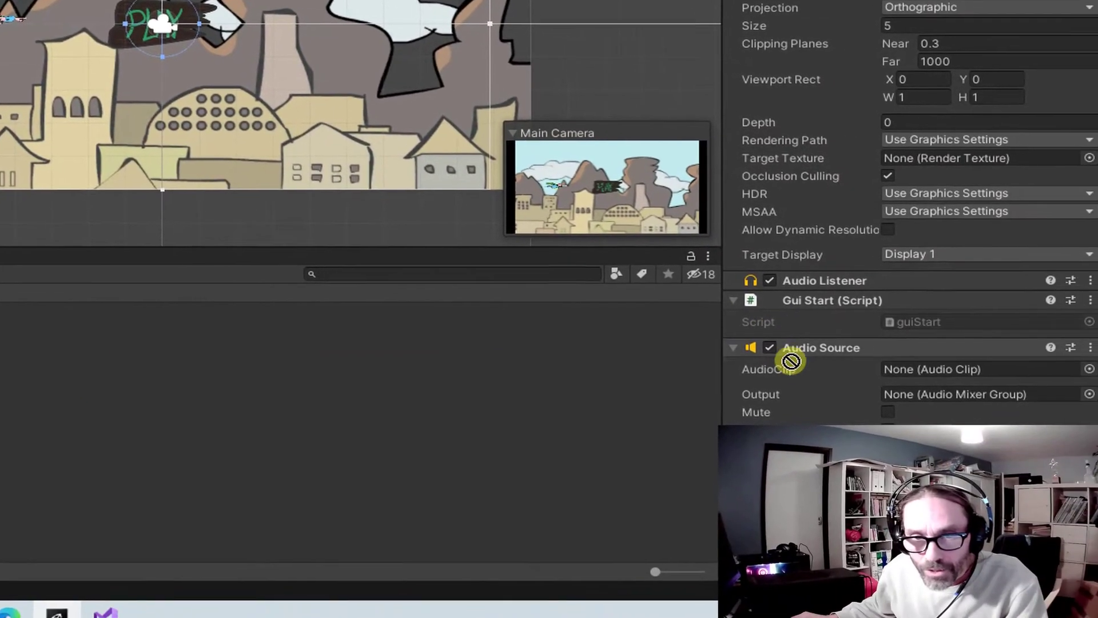
drag(792, 361, 952, 364)
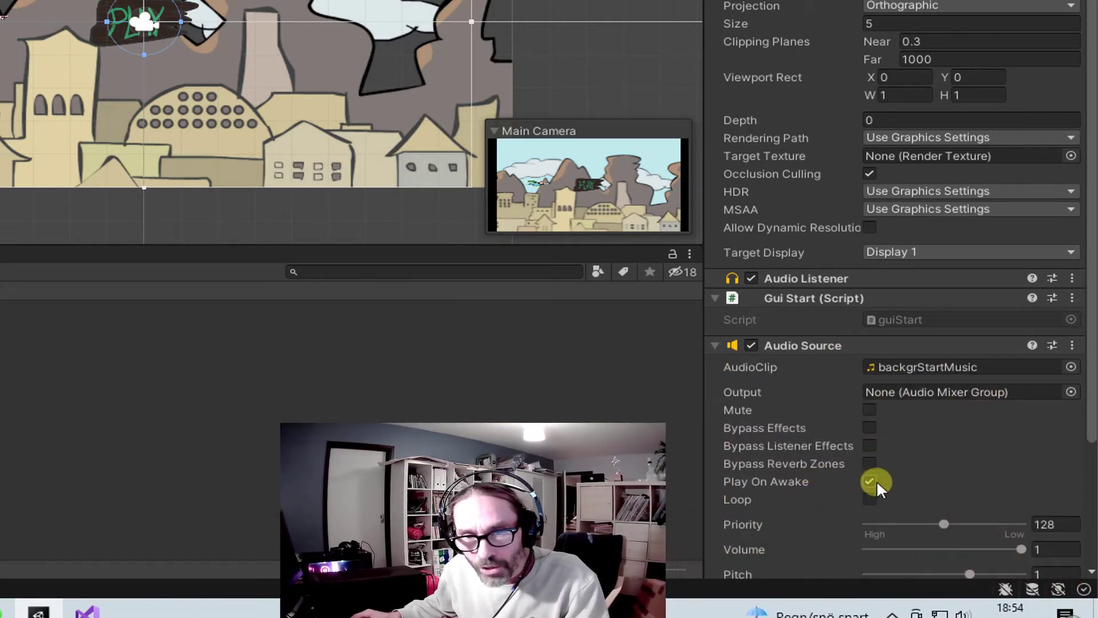
Step: Enable Loop on the Main Camera's Audio Source and save the Start scene
scroll(874, 481, down, 3)
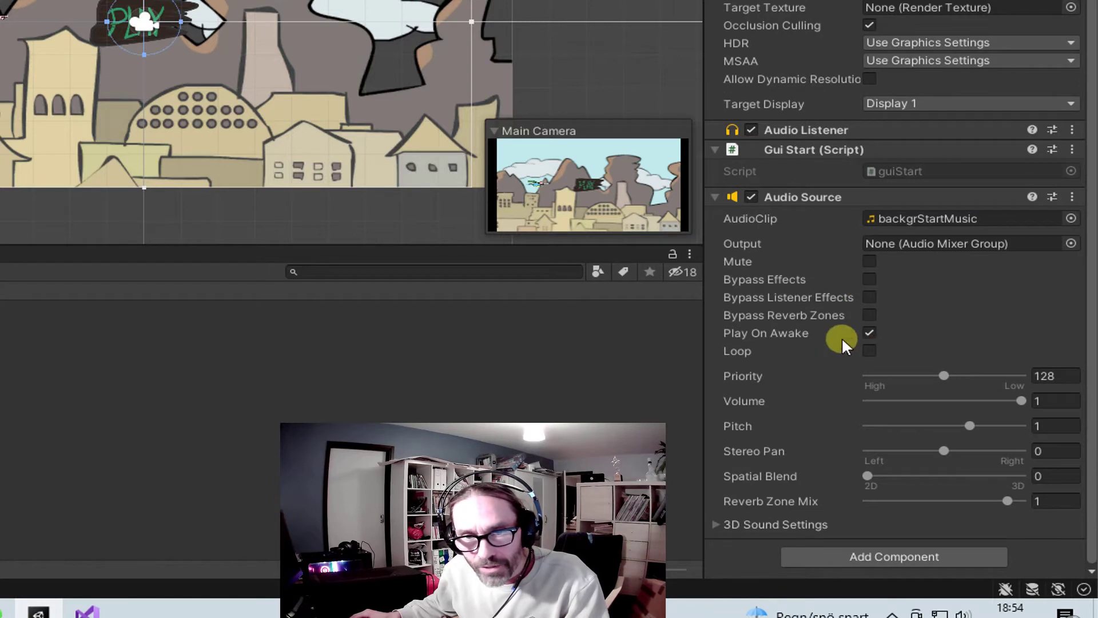
click(870, 351)
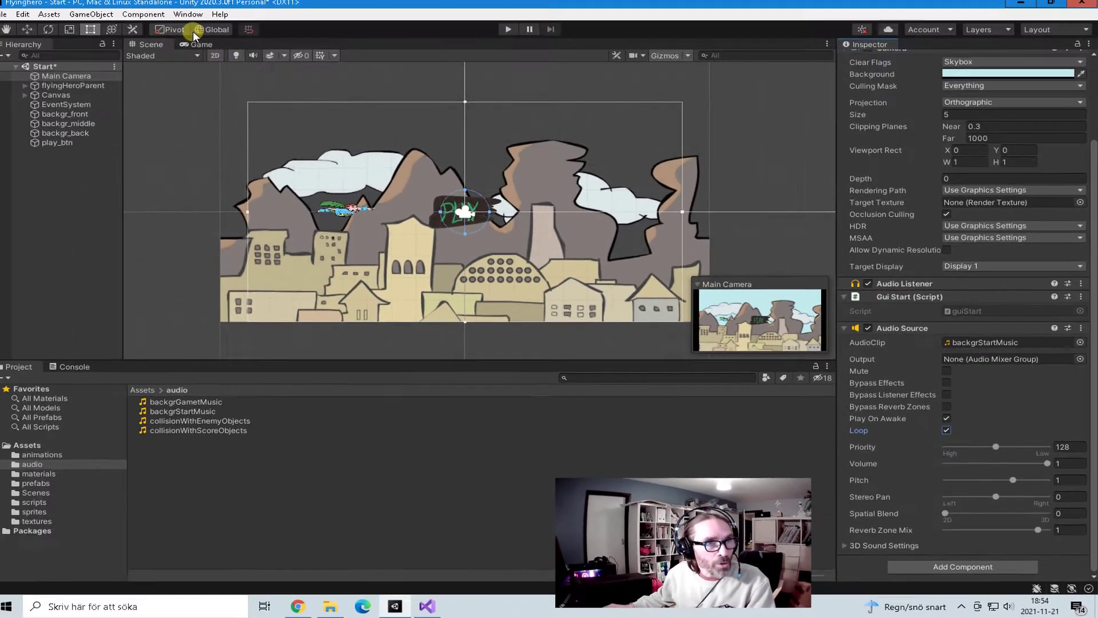
click(2, 13)
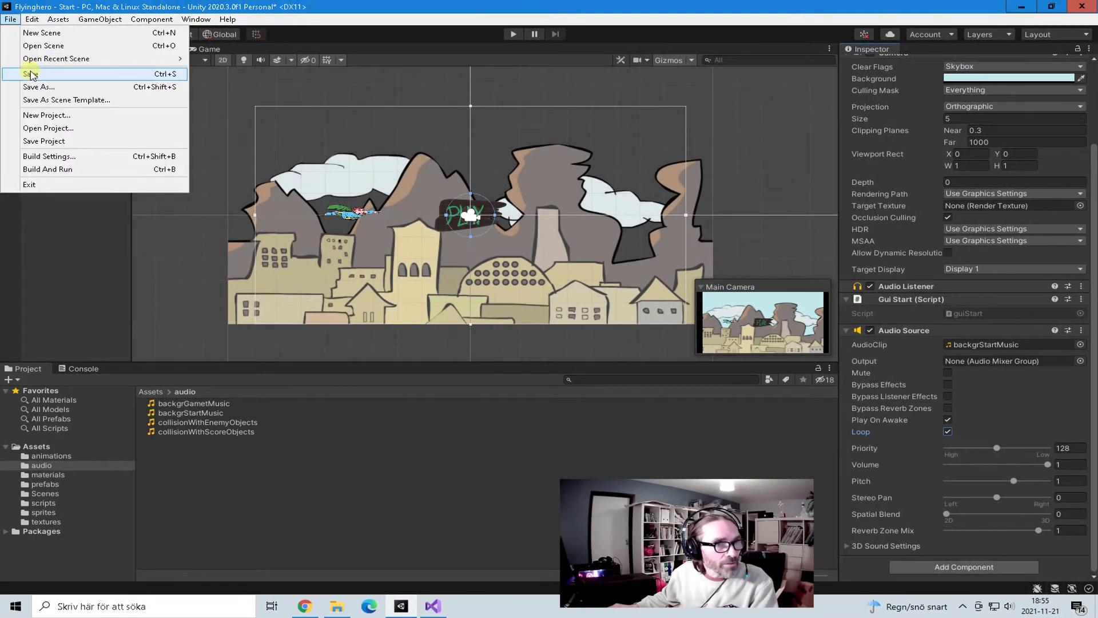
click(30, 75)
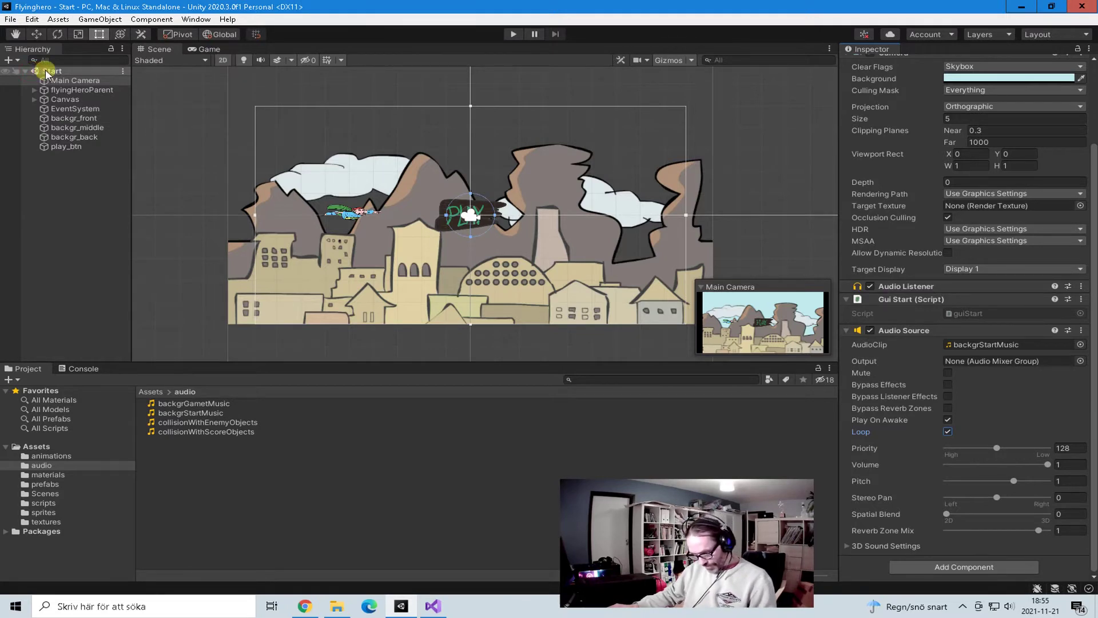
Step: Play-test the Start scene, start the game with its PLAY sign, and stop the test run
click(512, 33)
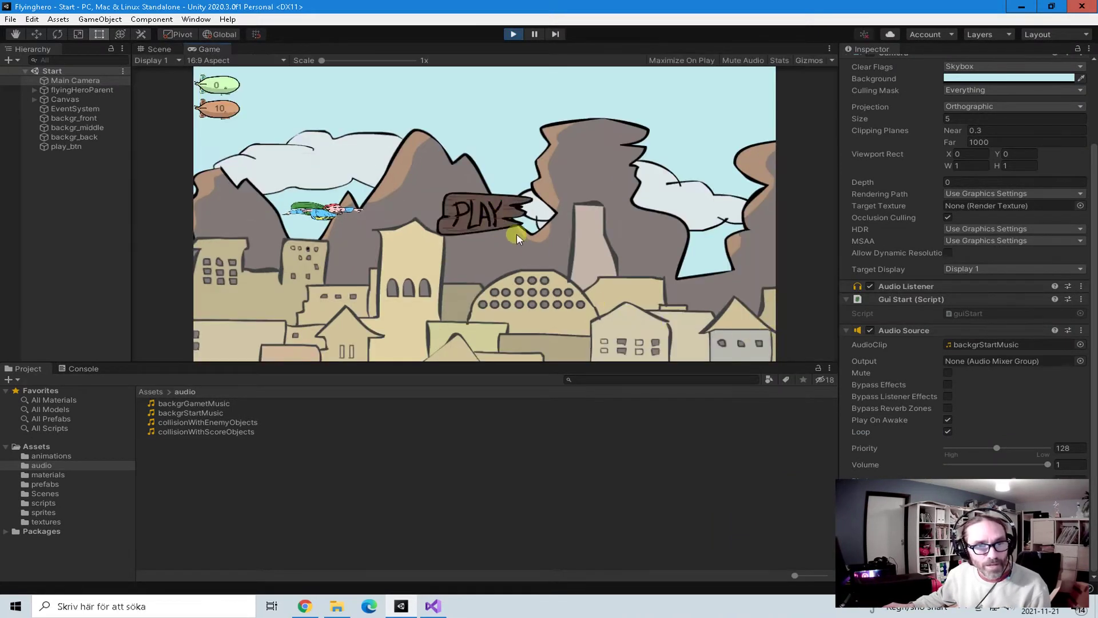
click(482, 210)
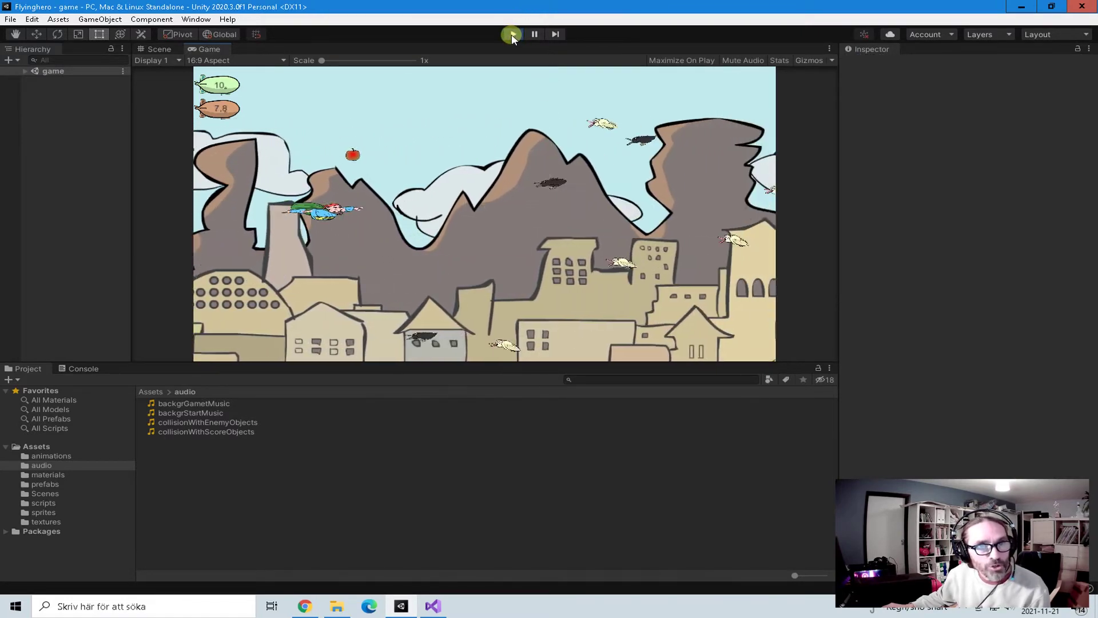
click(512, 35)
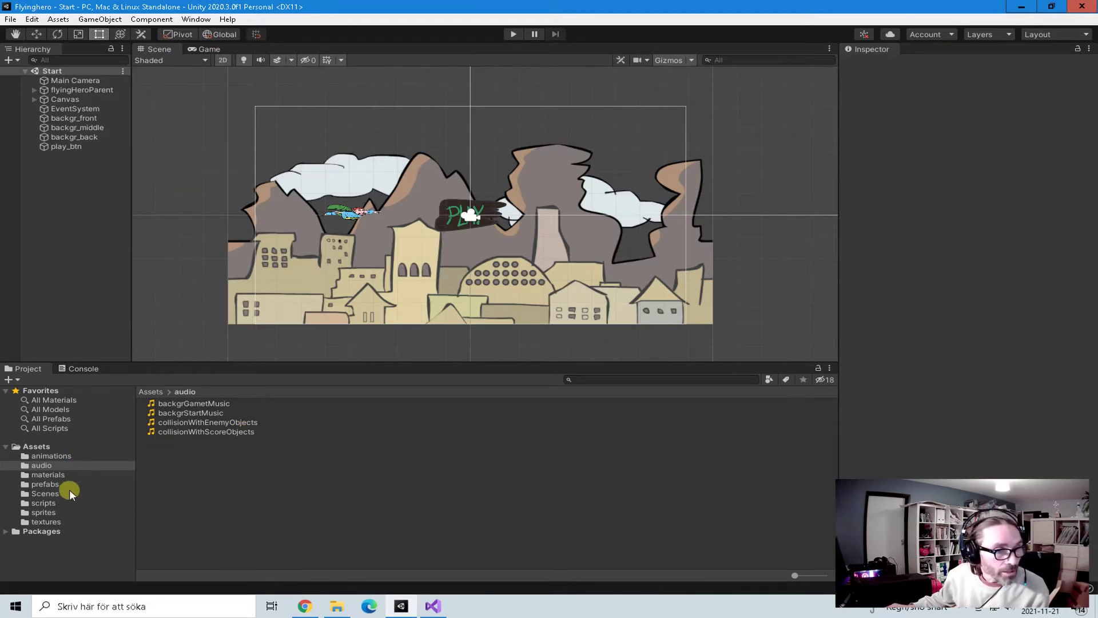
Step: Open the GameOver scene and add an Audio Source component to its Main Camera
click(51, 494)
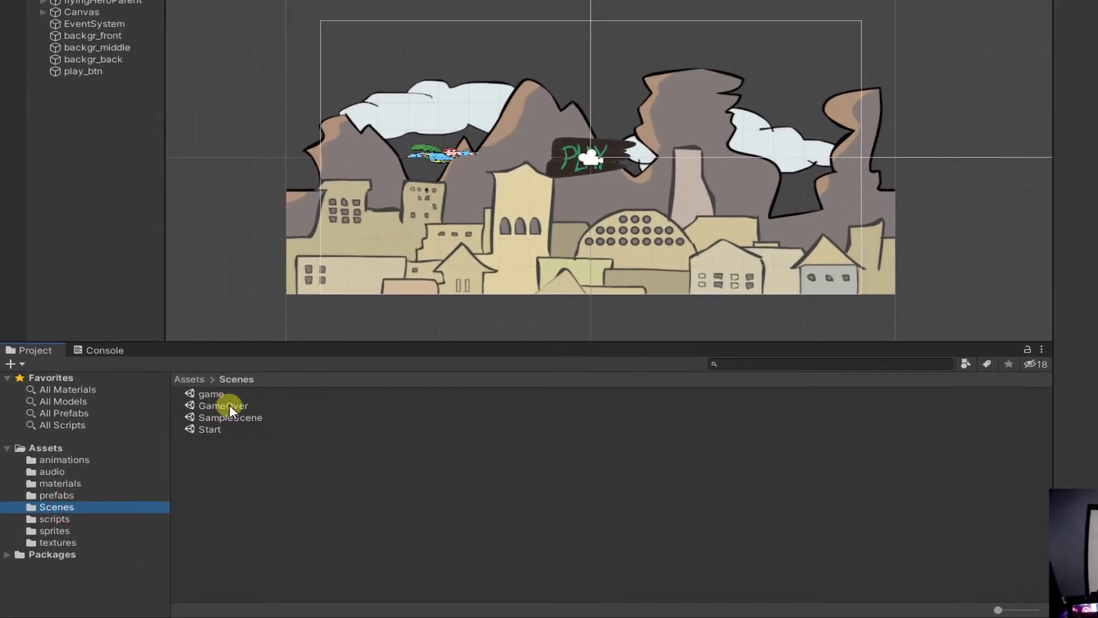
click(217, 406)
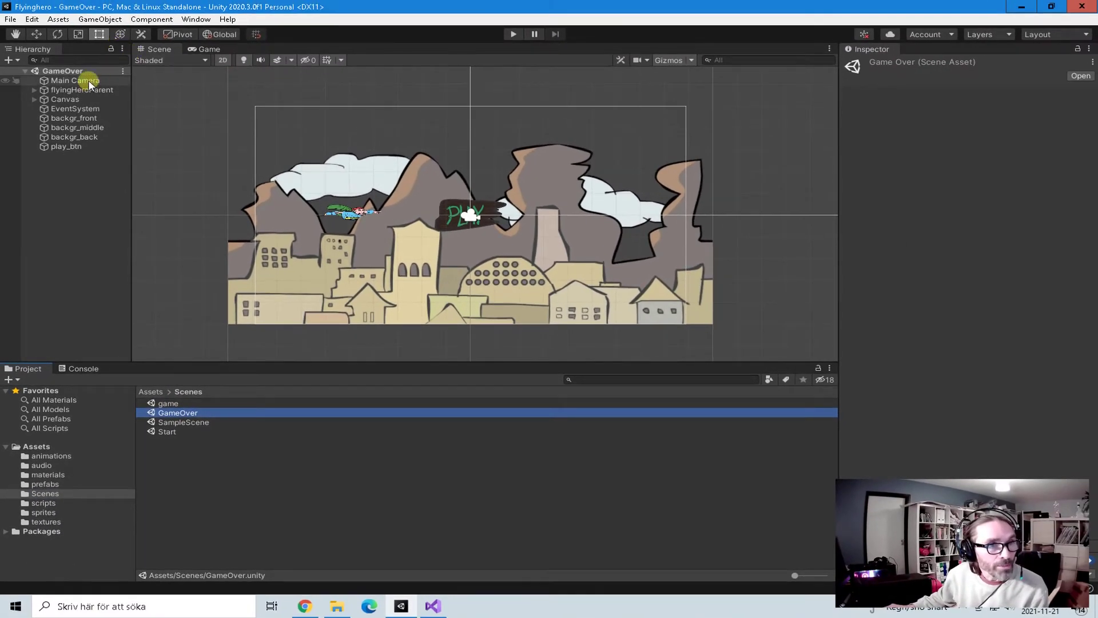
click(88, 81)
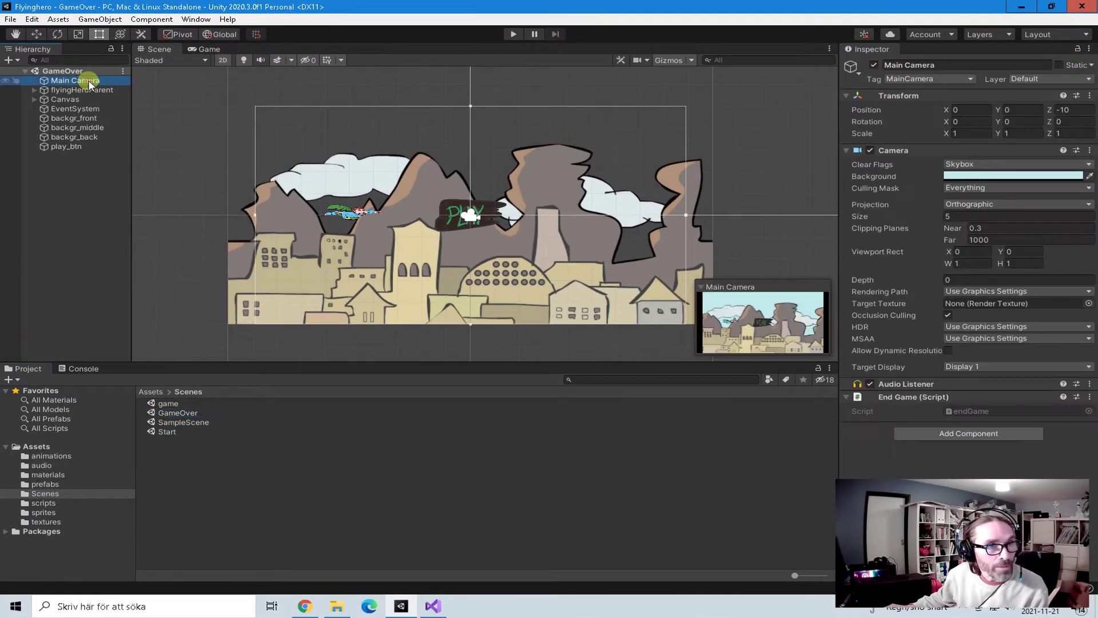
click(109, 19)
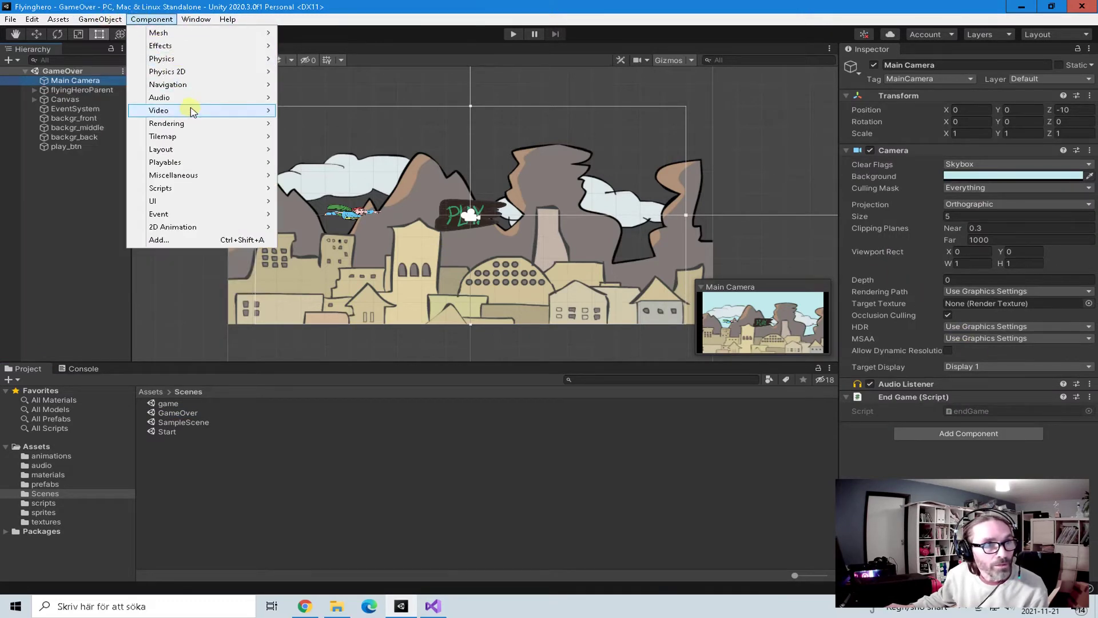
mouse_move(245, 98)
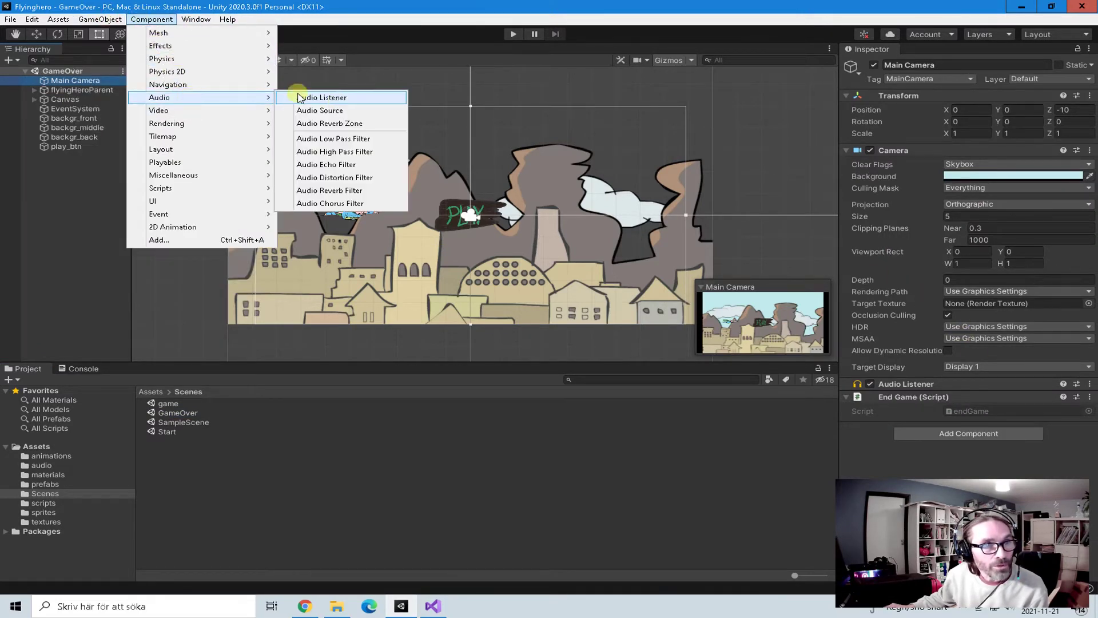
click(352, 111)
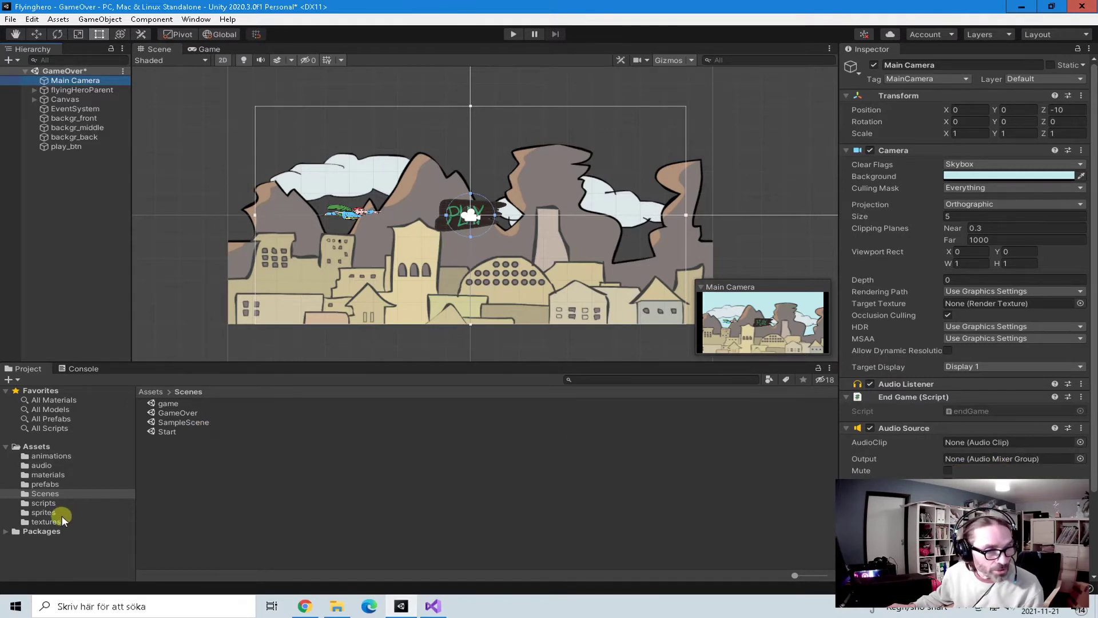
Step: Assign backgrStartMusic to the GameOver camera's Audio Source with Loop enabled, and save the scene
click(41, 465)
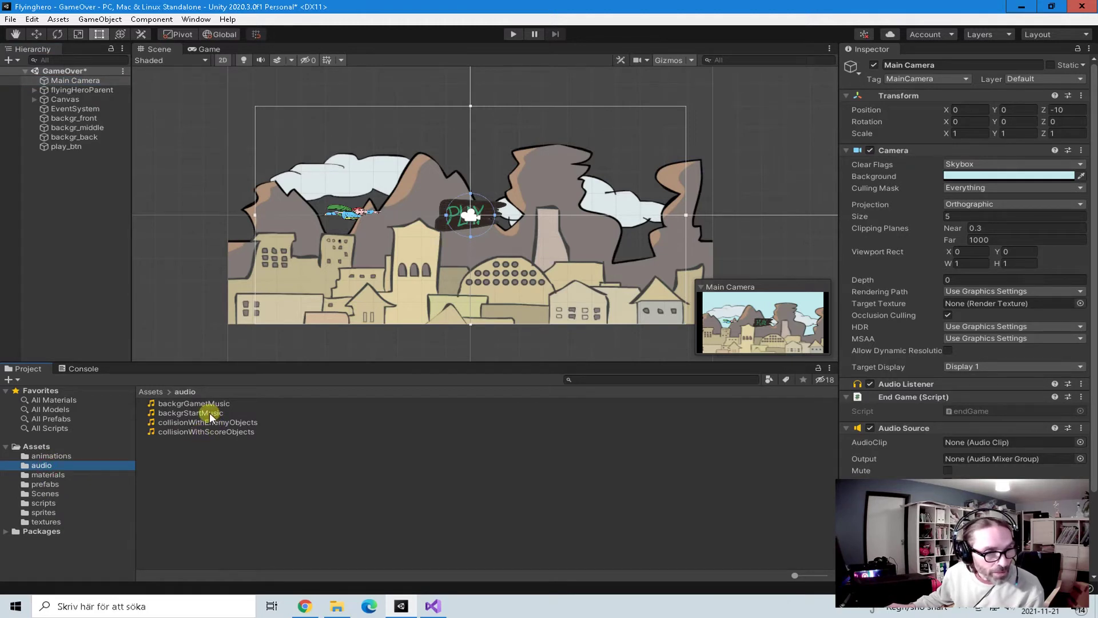
drag(209, 413, 974, 438)
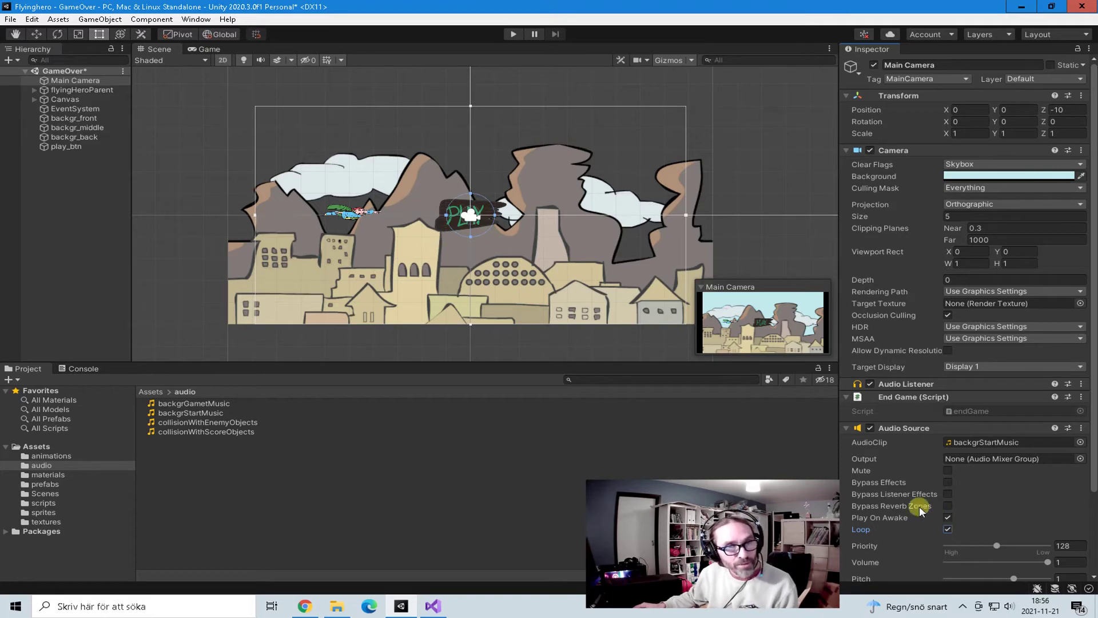
click(10, 19)
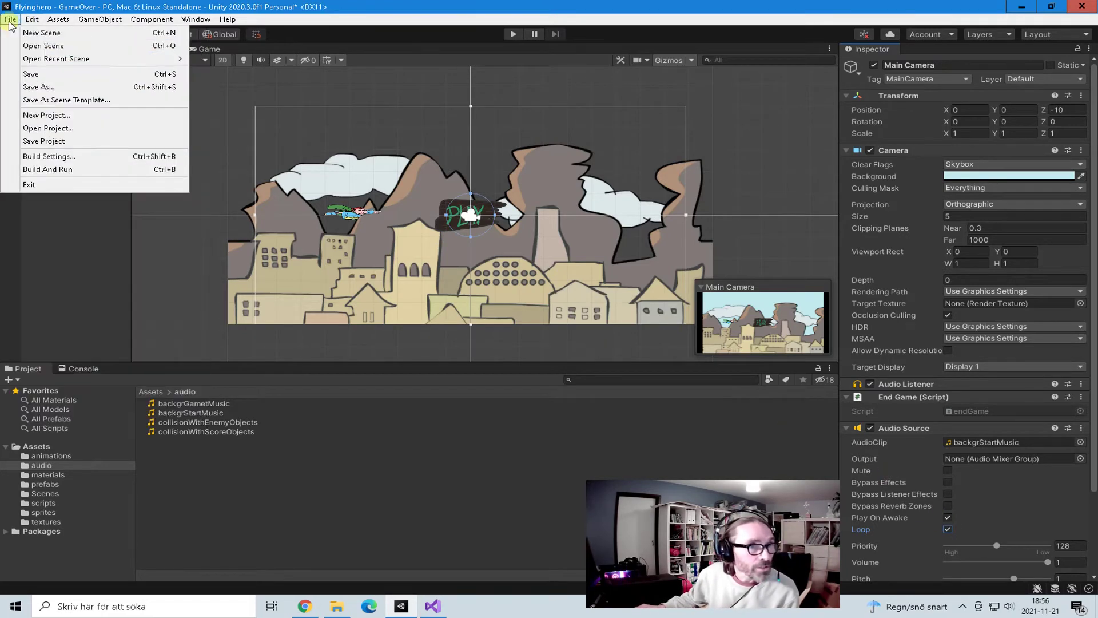
click(31, 74)
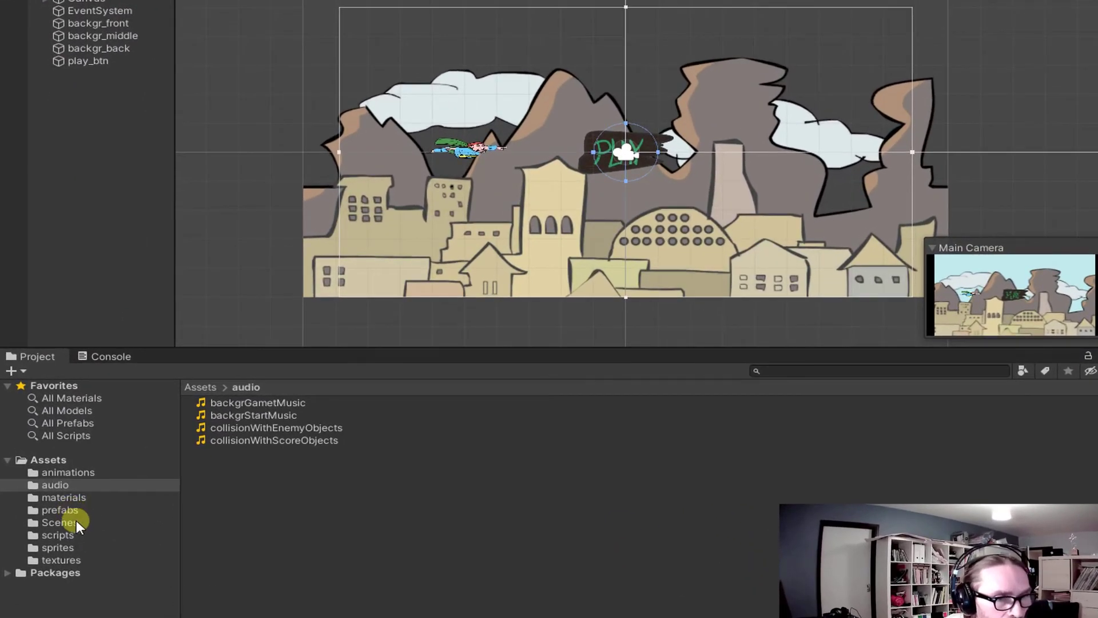
Step: Open the game scene and add an Audio Source component to its Main Camera
click(54, 510)
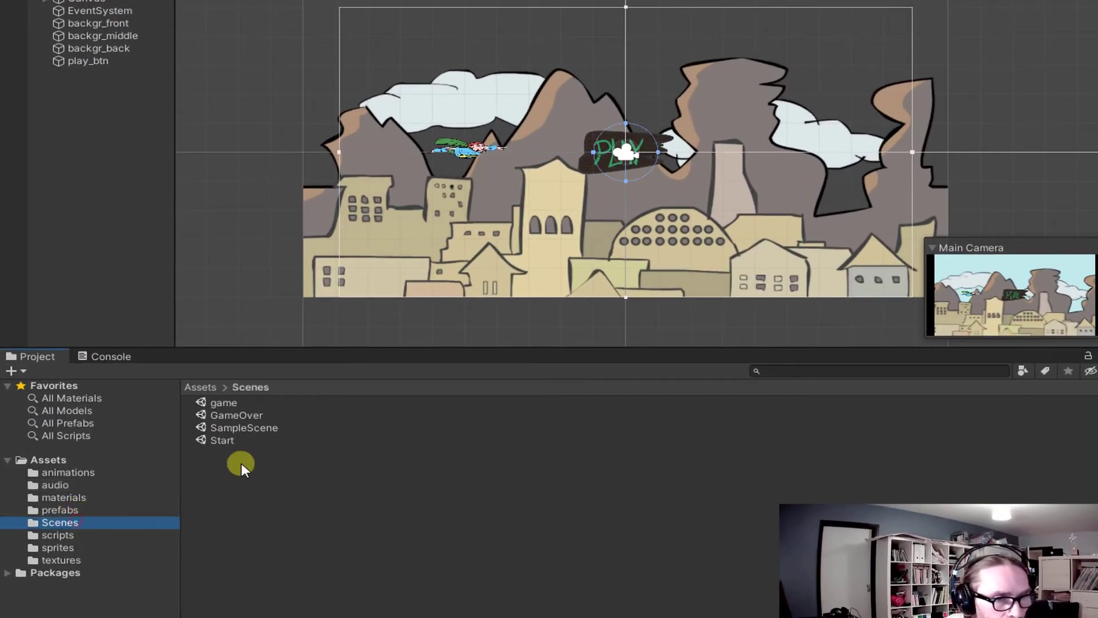
double_click(225, 401)
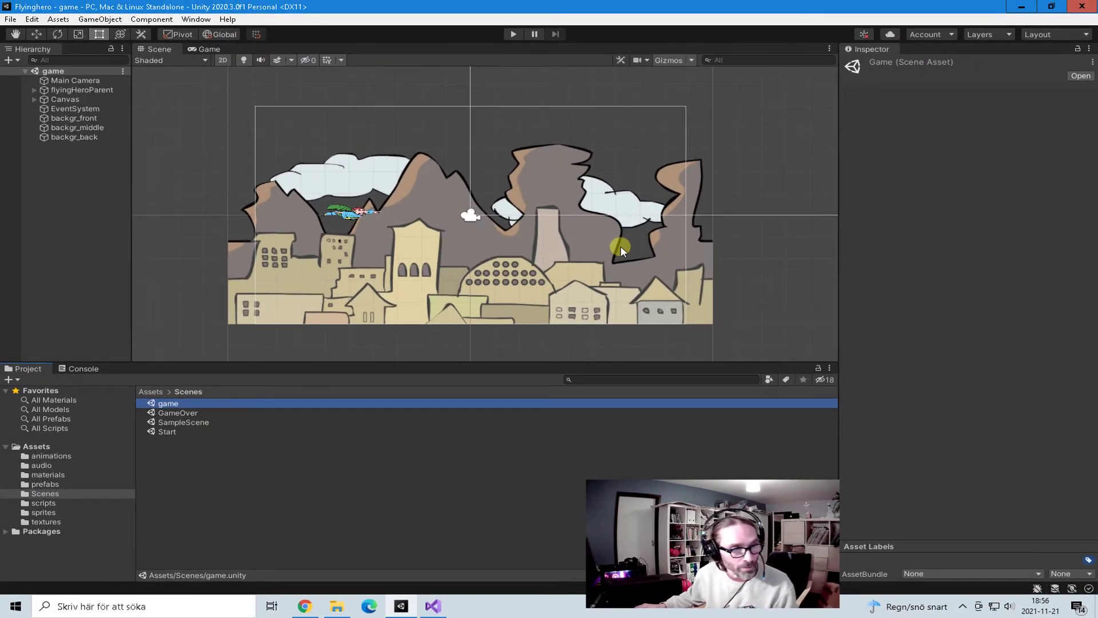
click(63, 80)
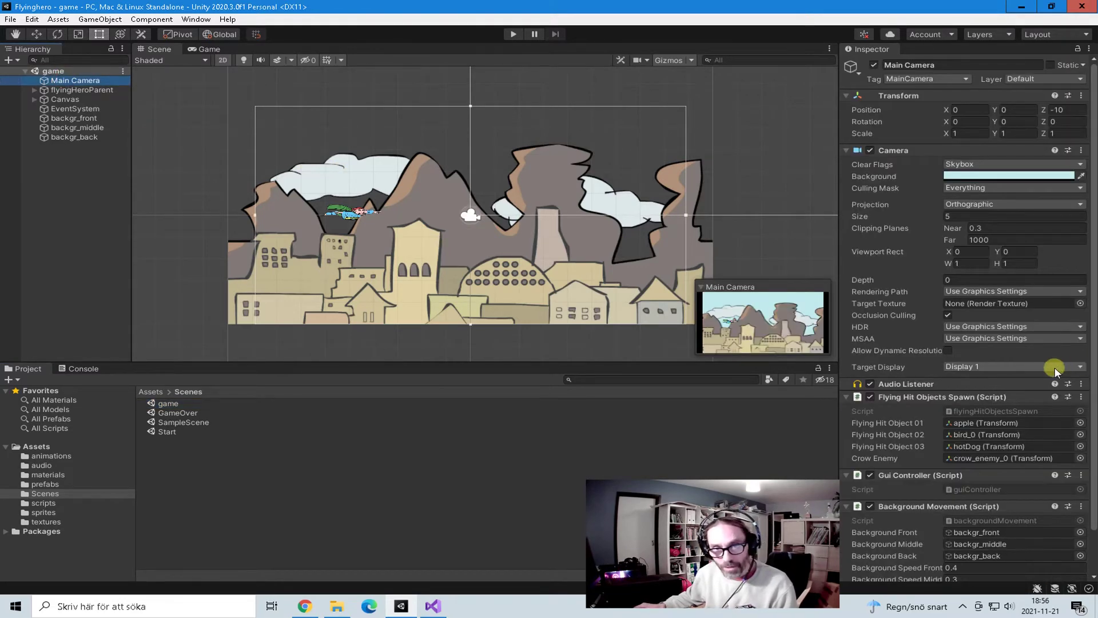
scroll(1054, 368, down, 2)
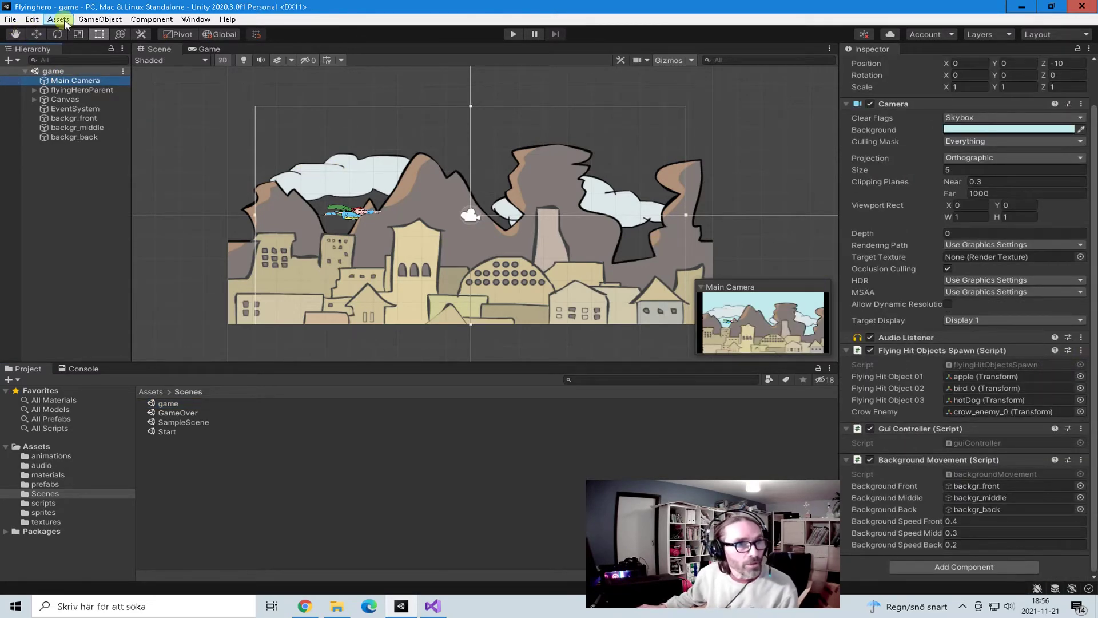
click(131, 19)
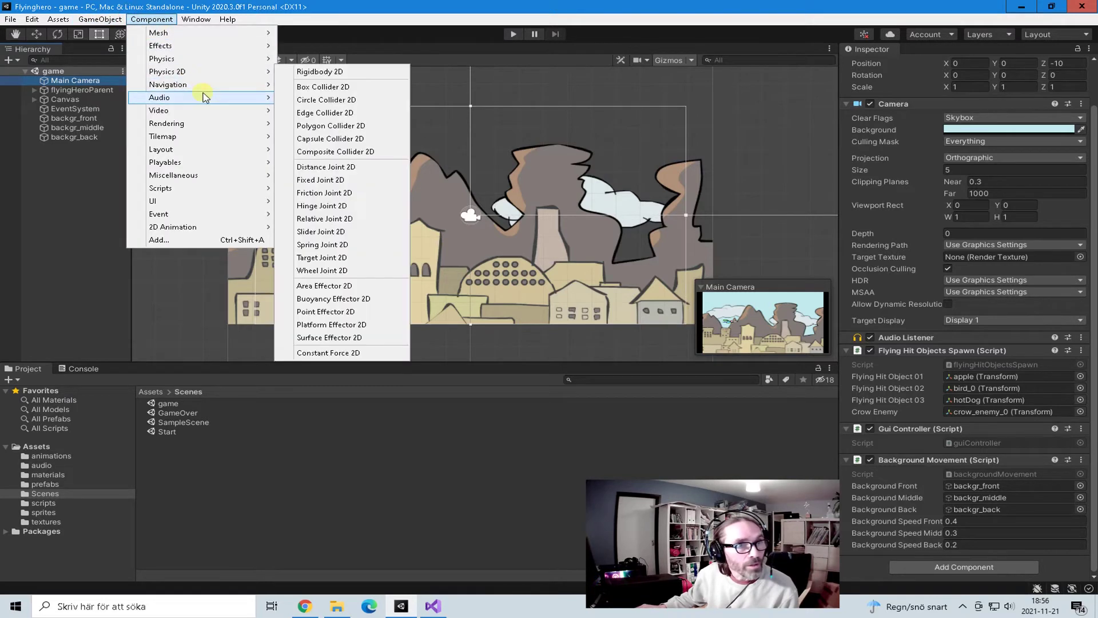
mouse_move(172, 97)
click(343, 112)
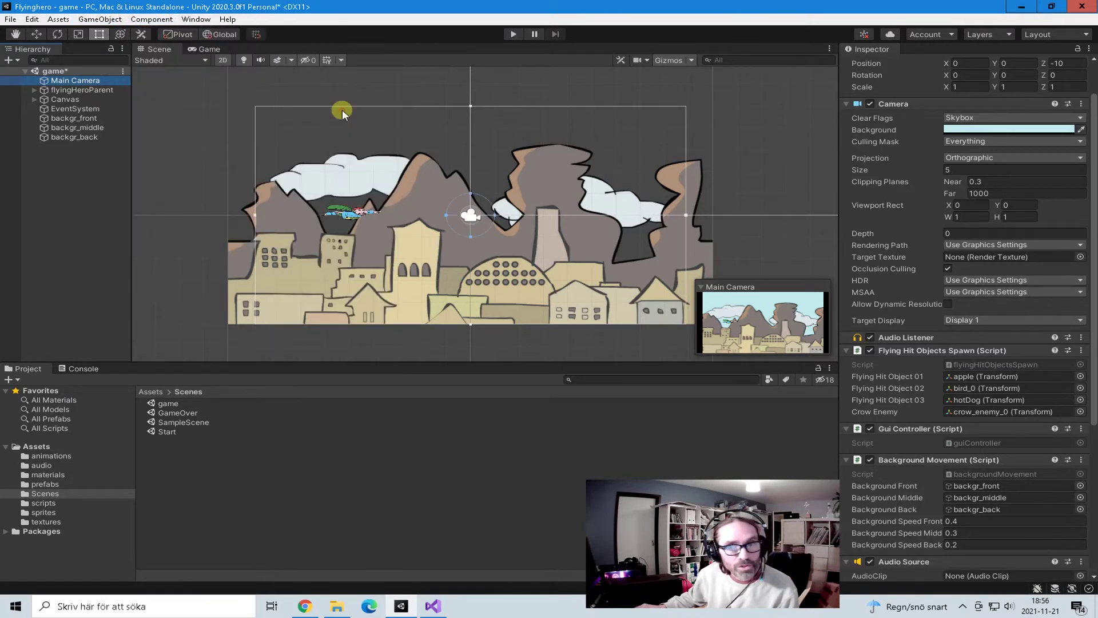
Step: Assign backgrGametMusic from the audio folder to the game camera's Audio Source and enable Loop
scroll(983, 498, down, 5)
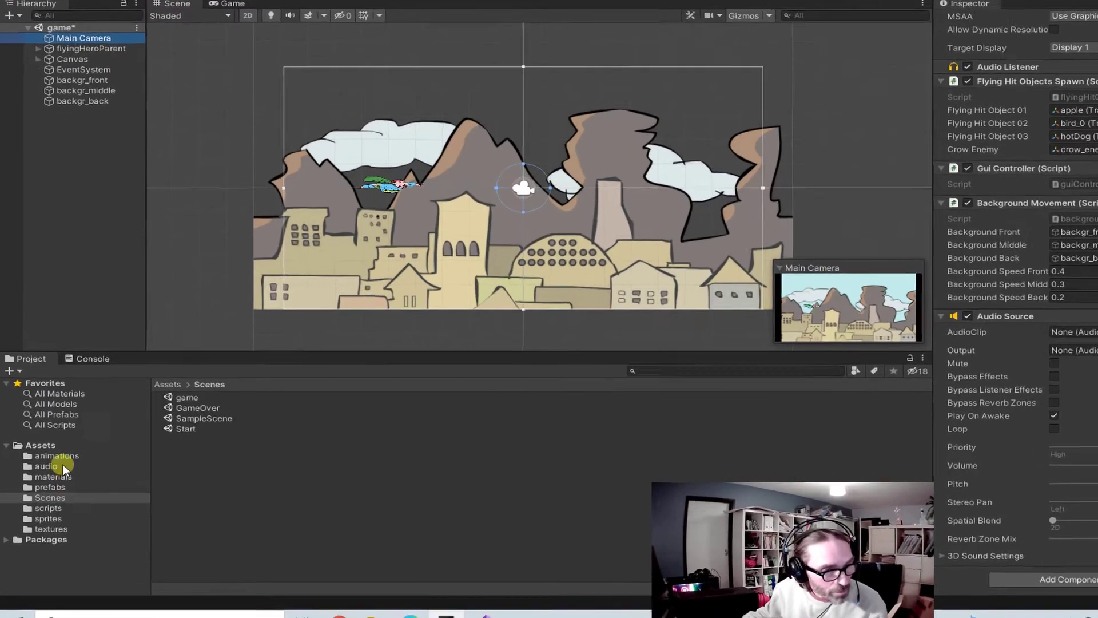
click(57, 465)
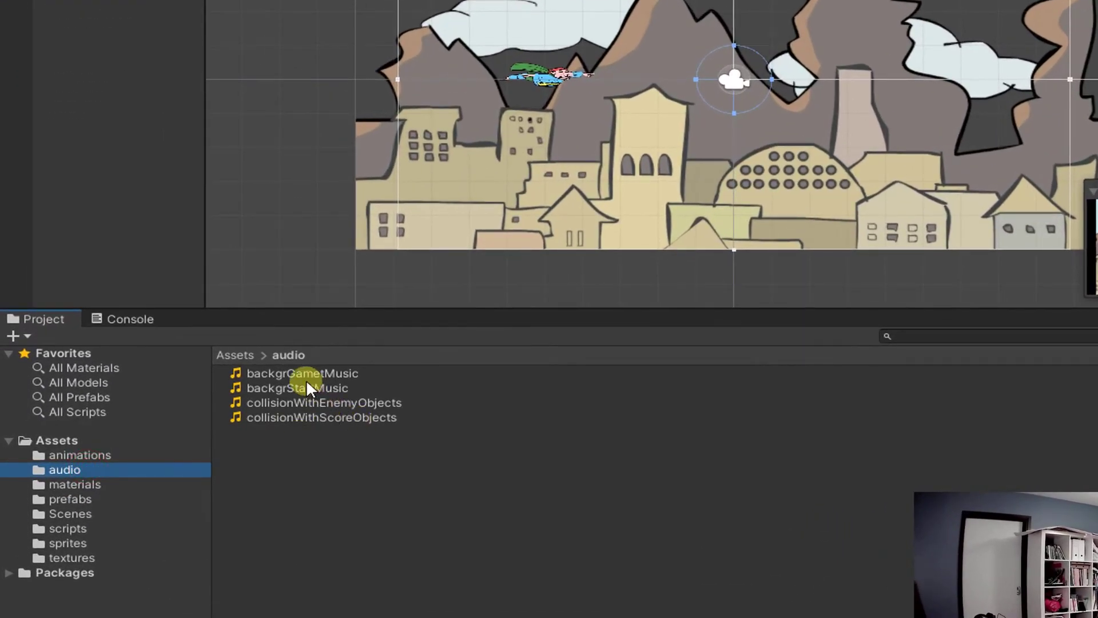
drag(314, 372, 1079, 275)
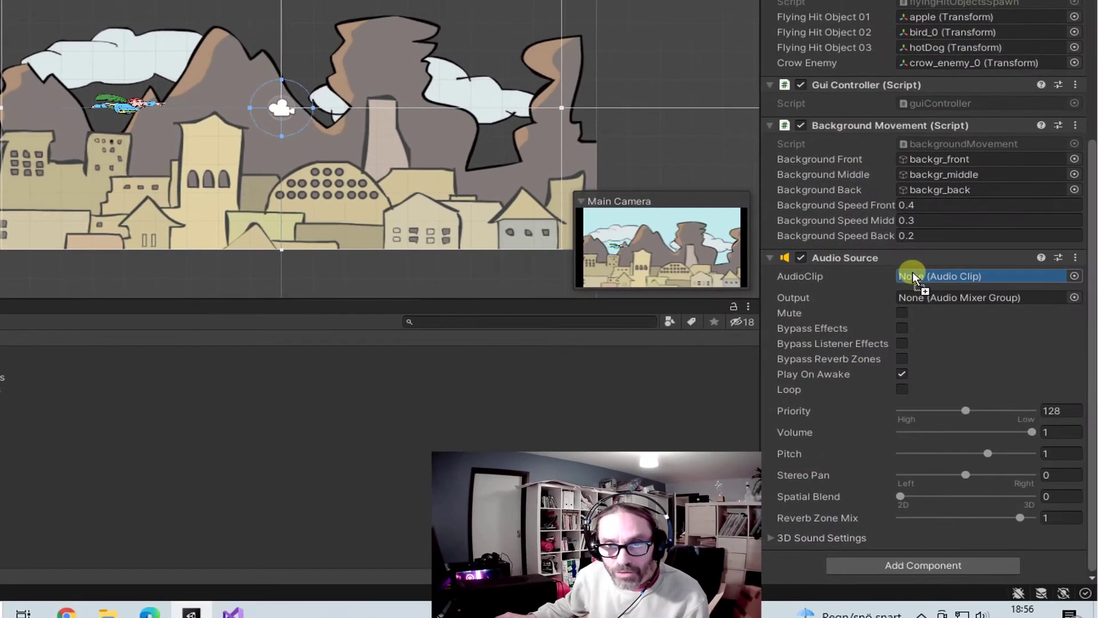
drag(911, 272, 913, 276)
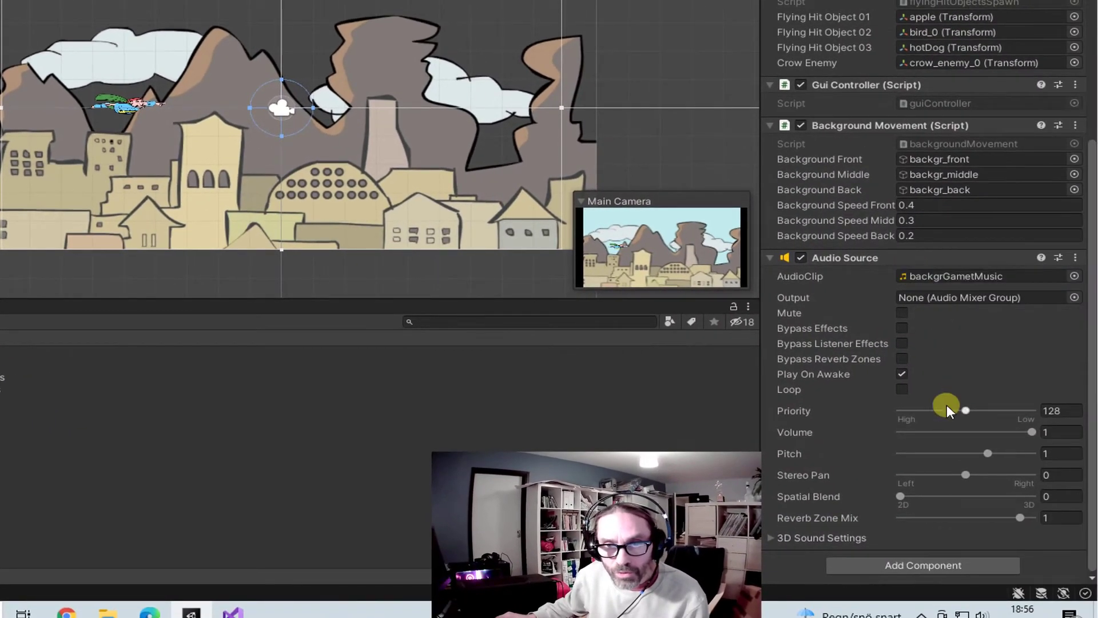
click(901, 388)
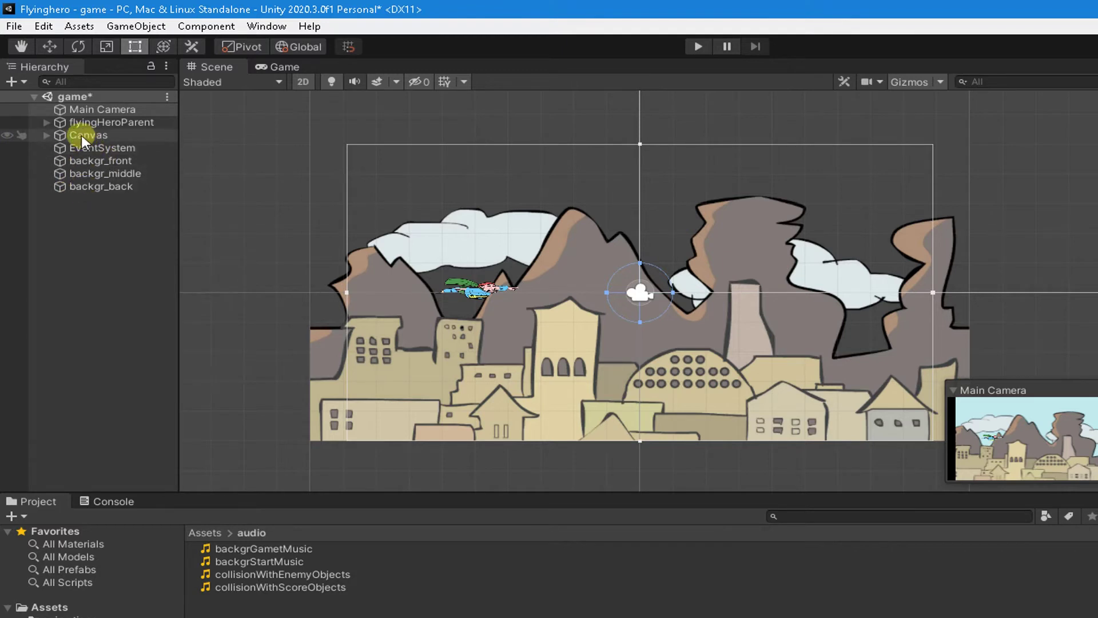
Step: Add an Audio Source component to flyingHero_0 inside flyingHeroParent
click(45, 123)
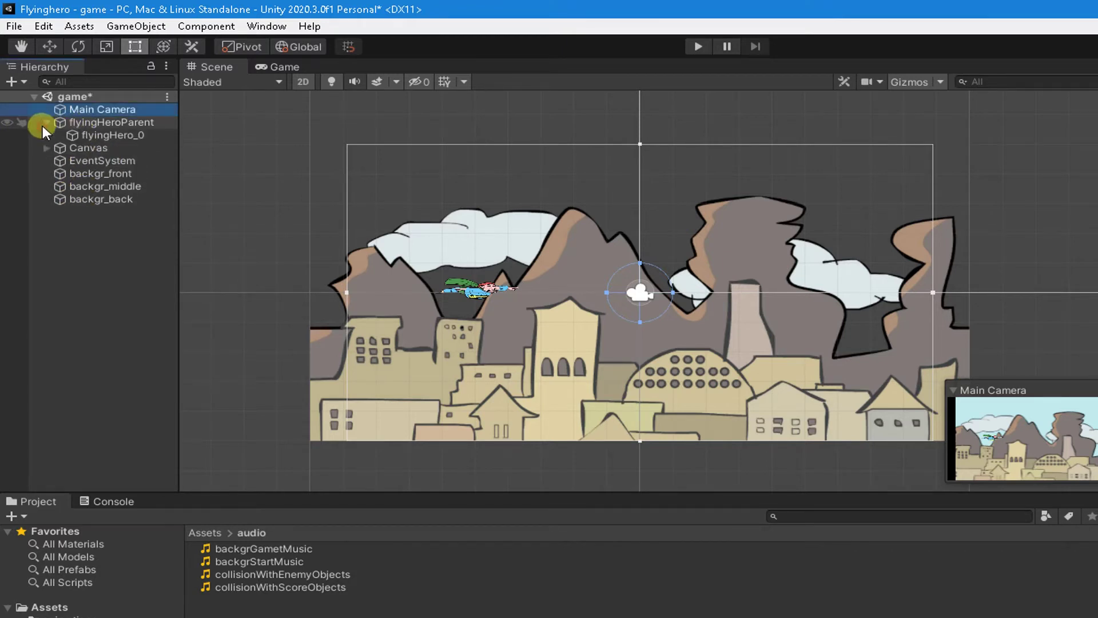
click(92, 137)
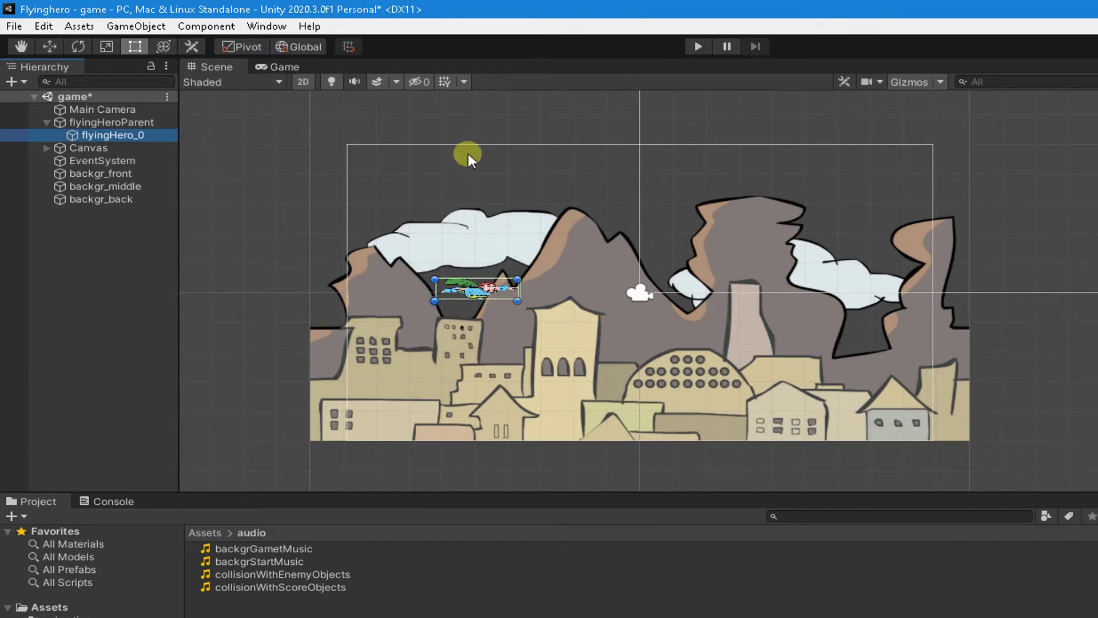
click(194, 27)
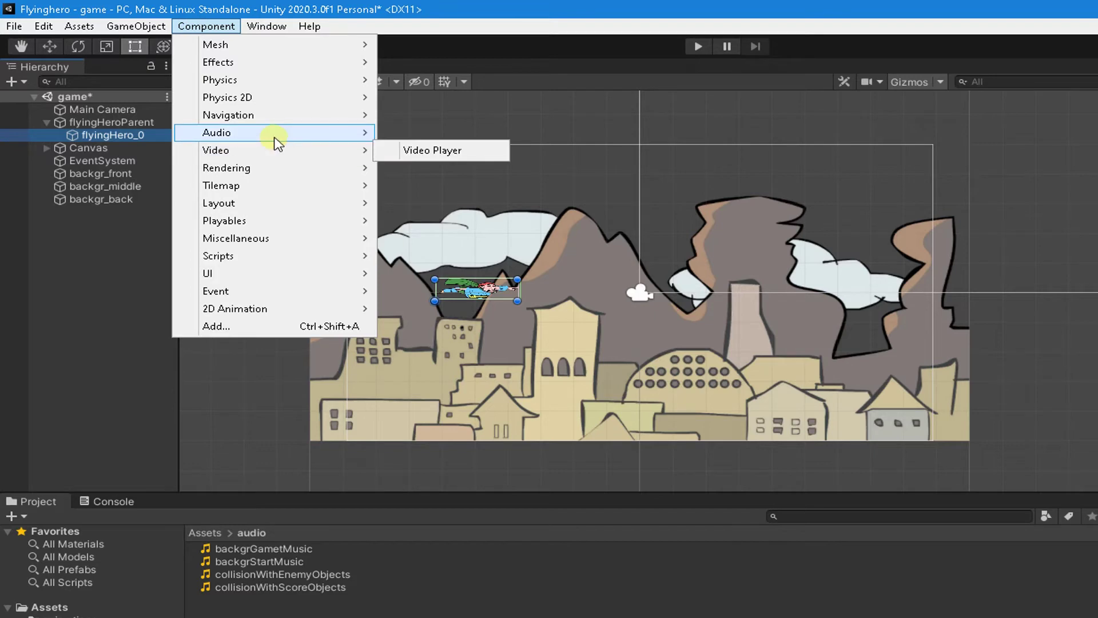
mouse_move(270, 137)
click(456, 152)
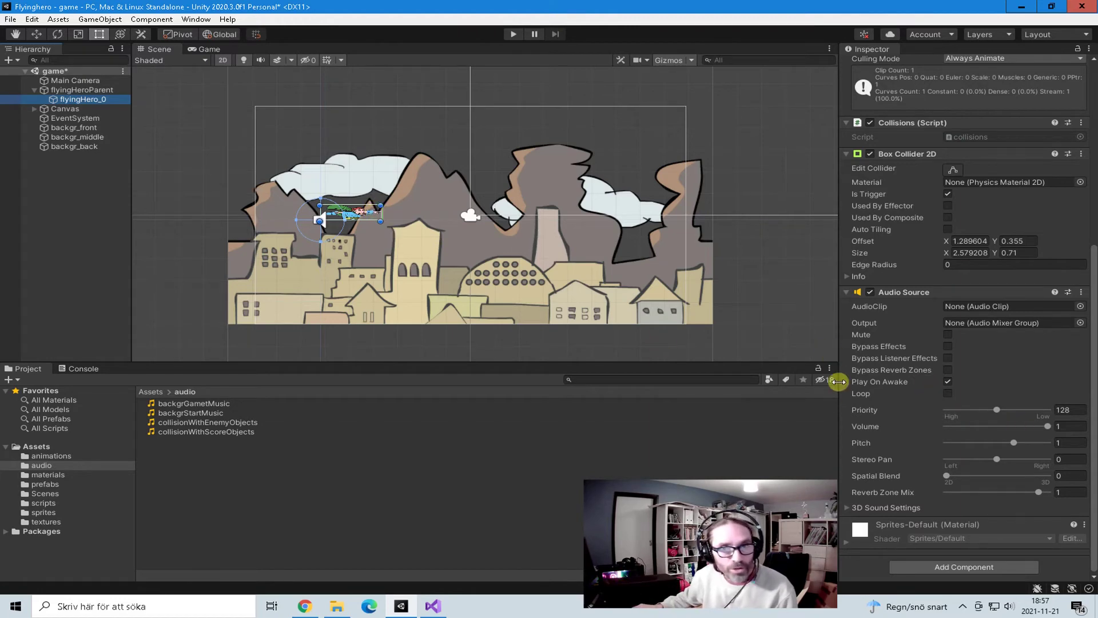
Step: Open the collisions script attached to flyingHero_0 in Visual Studio and go to its commented-out AudioClip declarations
scroll(872, 320, up, 5)
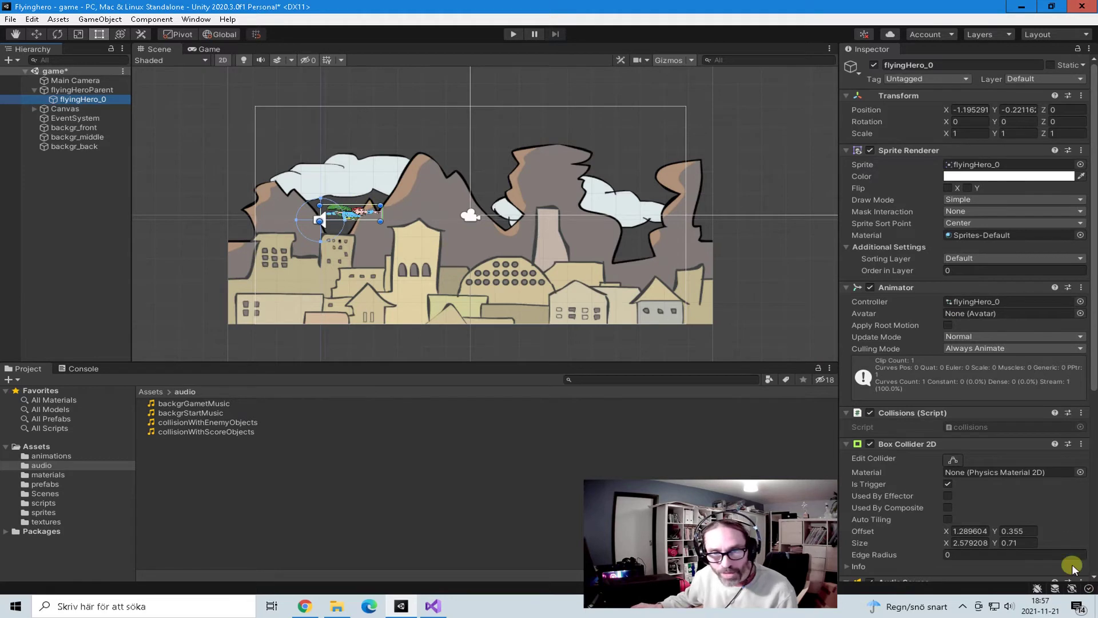
double_click(970, 426)
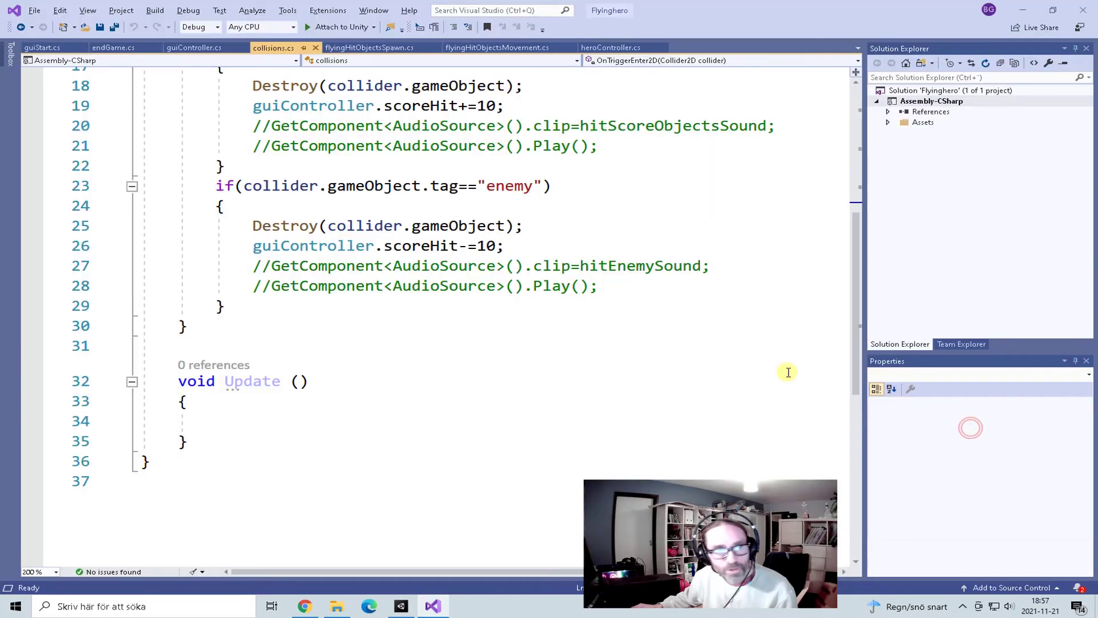
scroll(476, 254, up, 5)
scroll(347, 269, down, 2)
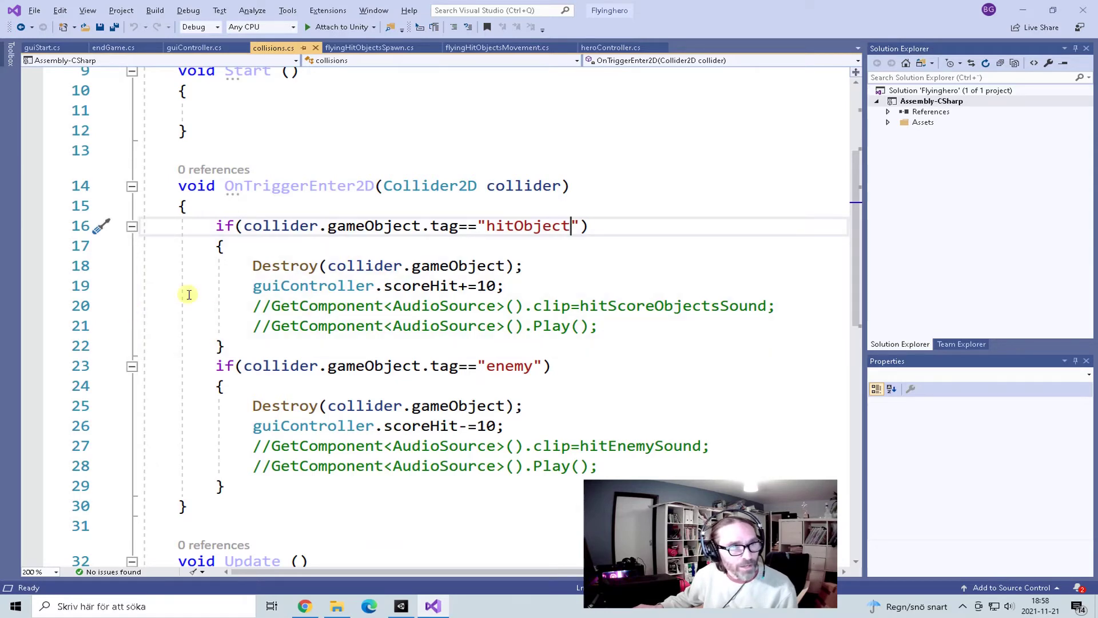
scroll(188, 294, up, 2)
scroll(195, 138, up, 1)
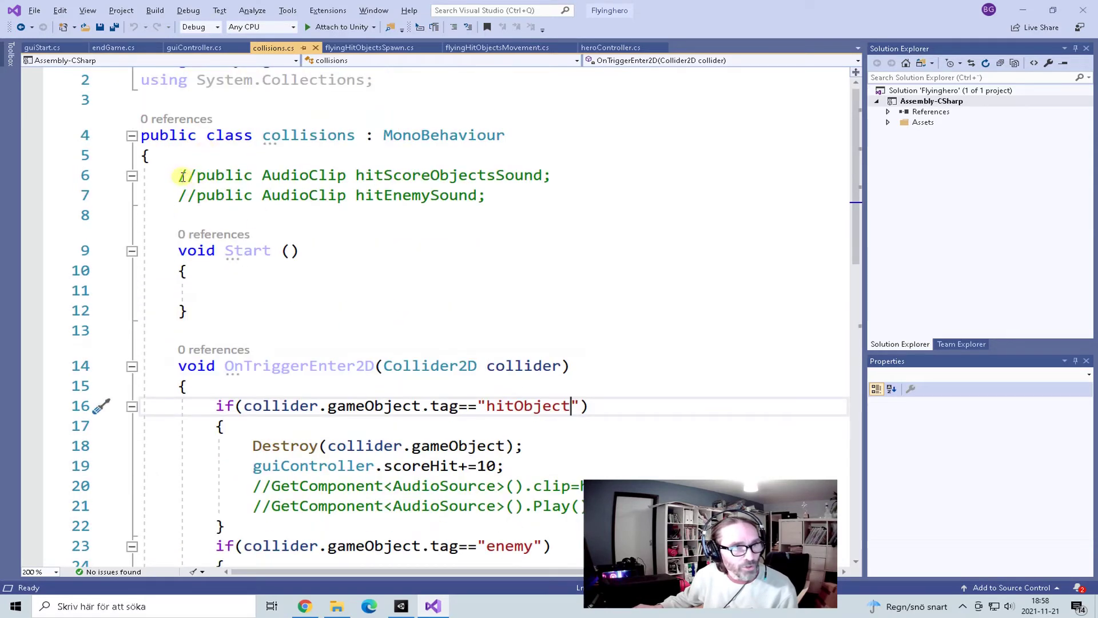
Step: Uncomment the public AudioClip declarations hitScoreObjectsSound and hitEnemySound in the collisions class
click(181, 176)
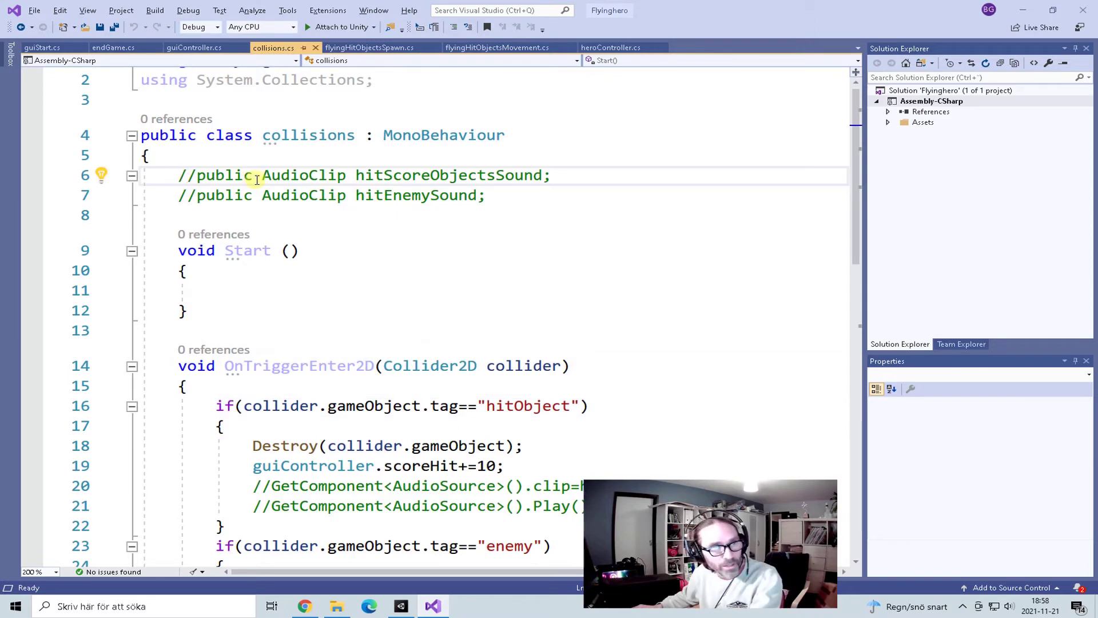
key(Delete)
key(Delete)
click(177, 195)
key(Delete)
key(Delete)
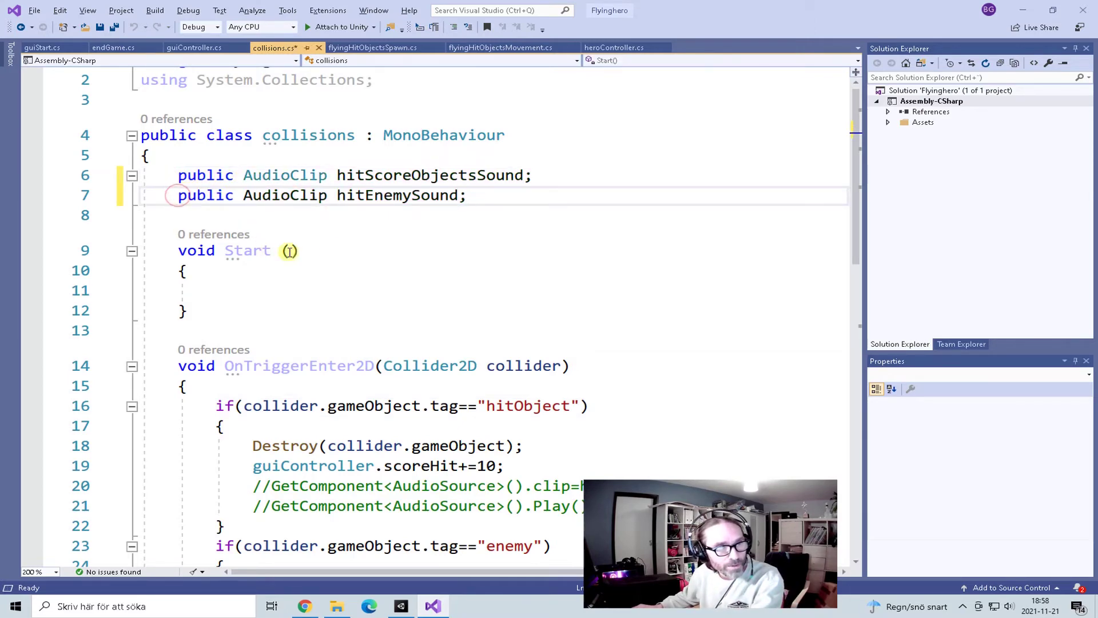
Step: Uncomment the two AudioSource lines that set and play hitScoreObjectsSound in the "hitObject" collision block
scroll(290, 251, down, 2)
click(254, 307)
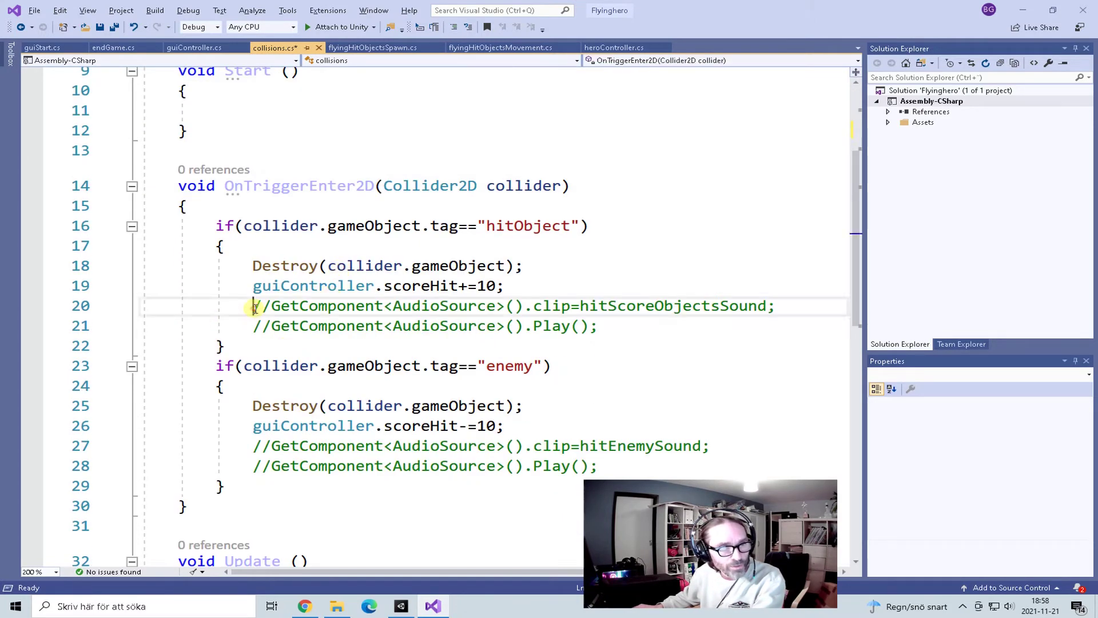
key(Delete)
key(Delete)
click(254, 325)
key(Delete)
key(Delete)
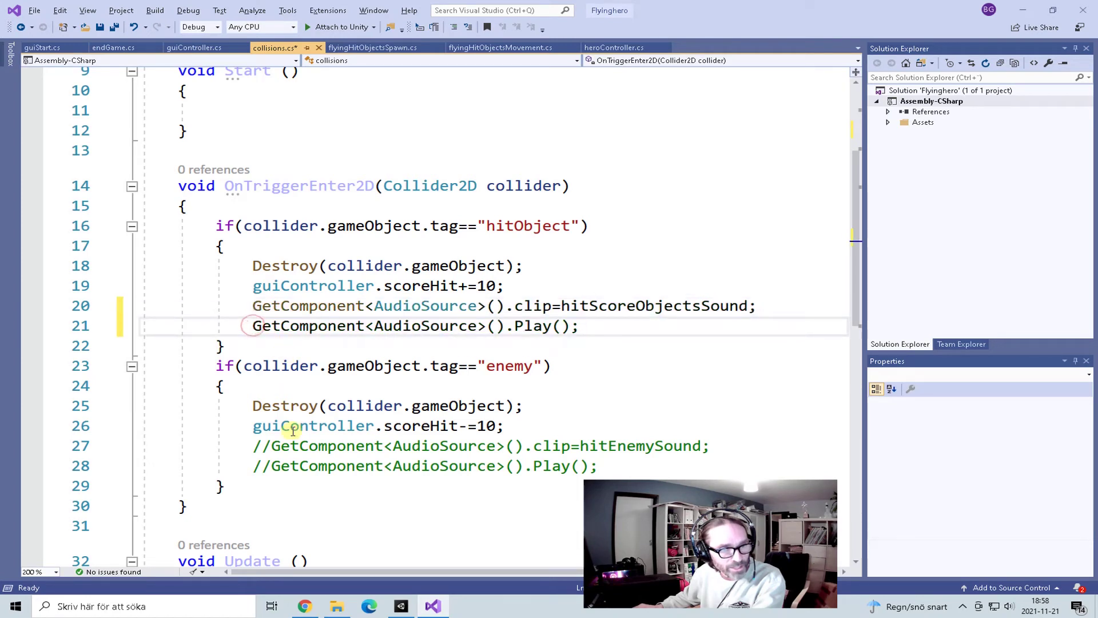
Step: Uncomment the two AudioSource lines that set and play hitEnemySound in the "enemy" collision block, and save the script
click(254, 445)
key(Delete)
key(Delete)
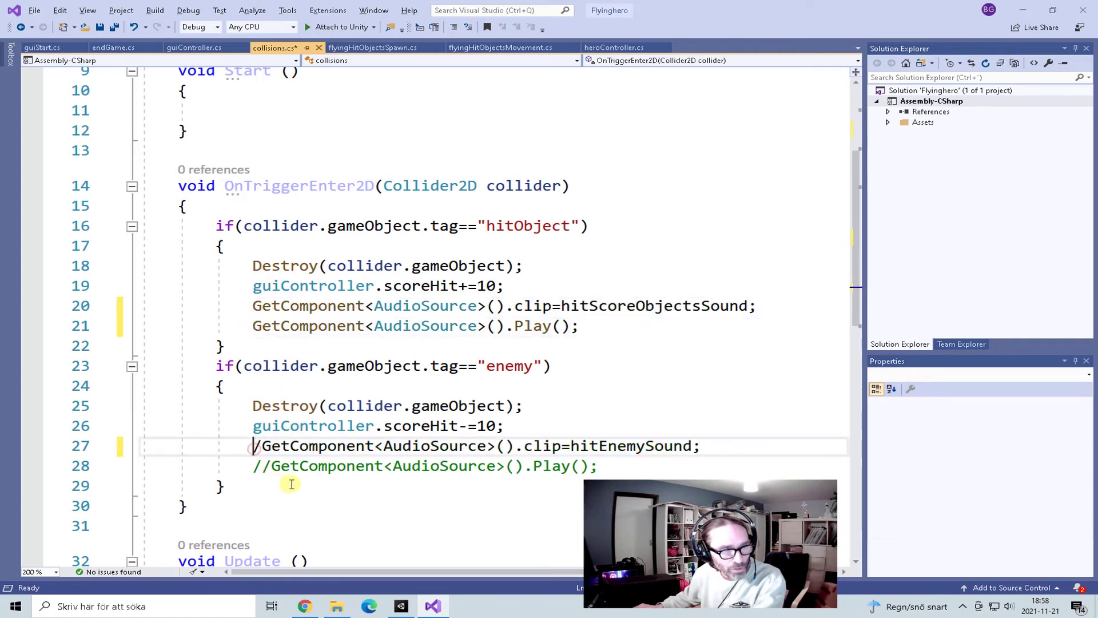
click(253, 465)
key(Delete)
key(Delete)
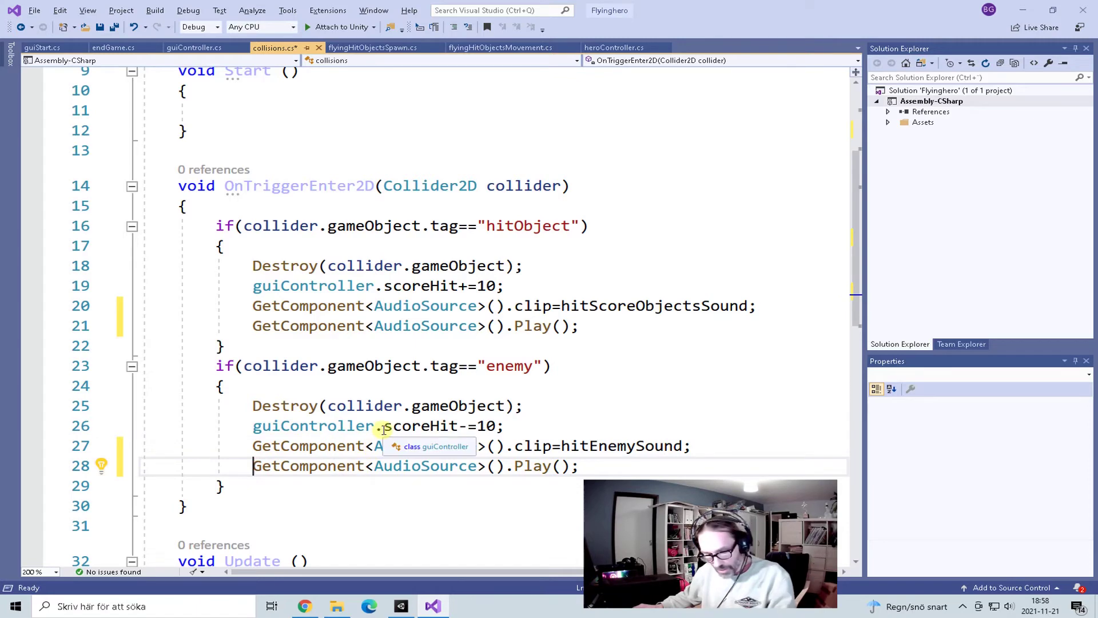
key(ctrl+s)
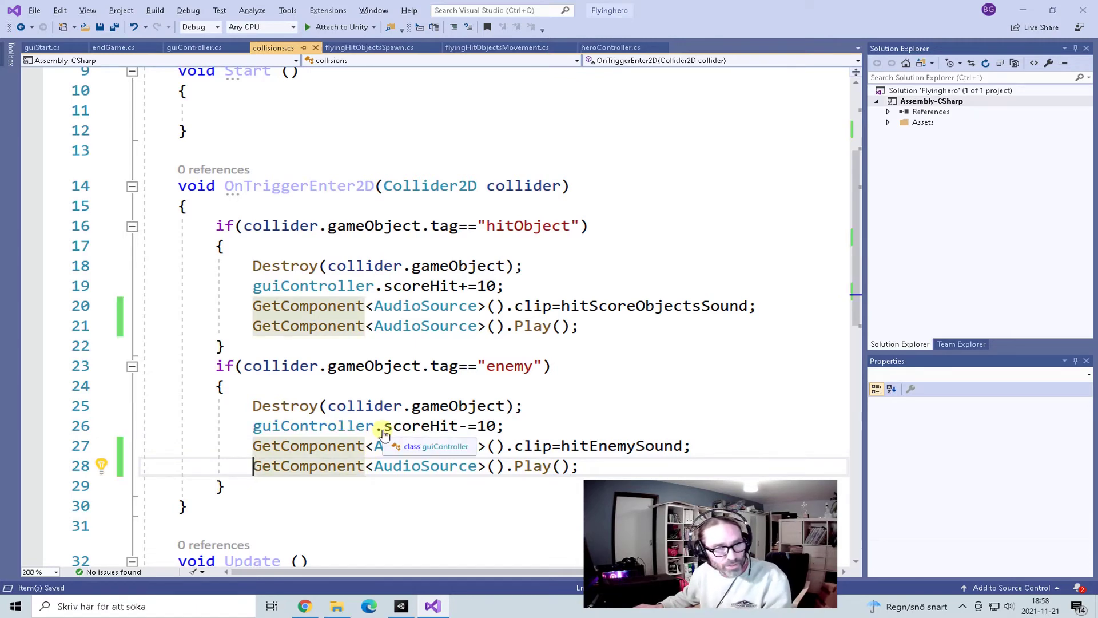
scroll(396, 437, down, 4)
scroll(486, 203, up, 5)
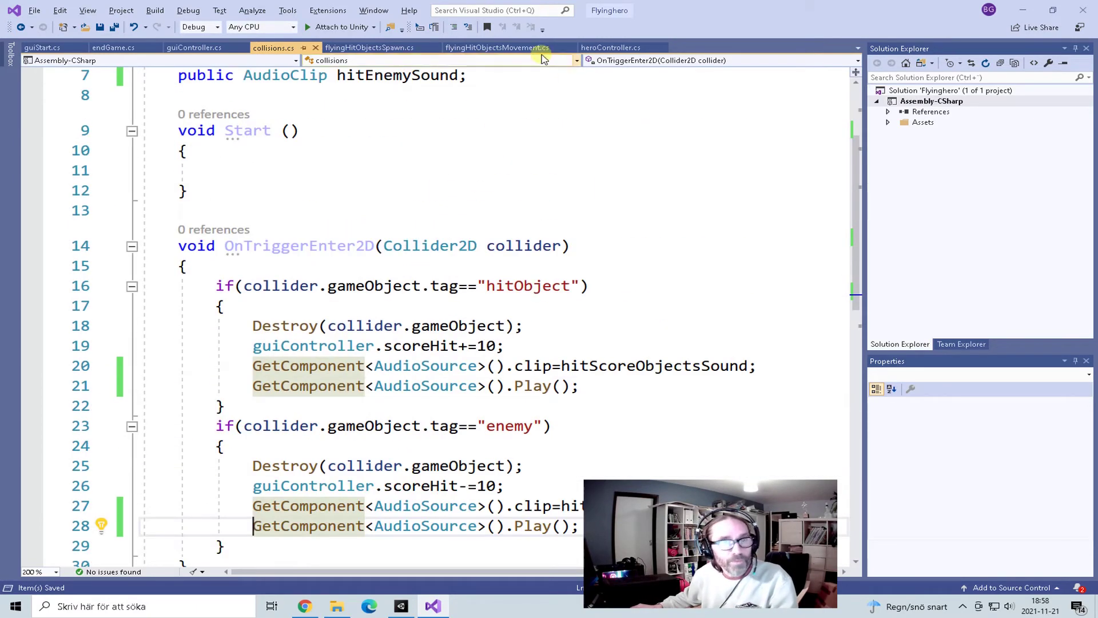
Step: Back in Unity, assign collisionWithScoreObjects to the Collisions script's Hit Score Objects Sound and collisionWithEnemyObjects to its Hit Enemy Sound
key(alt+Tab)
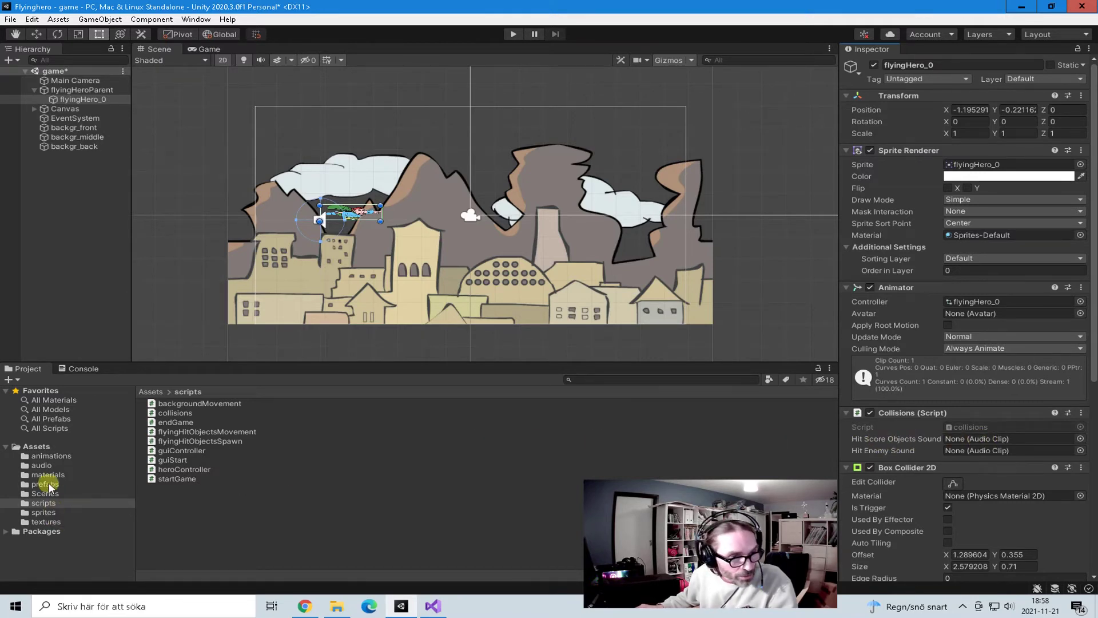
click(43, 465)
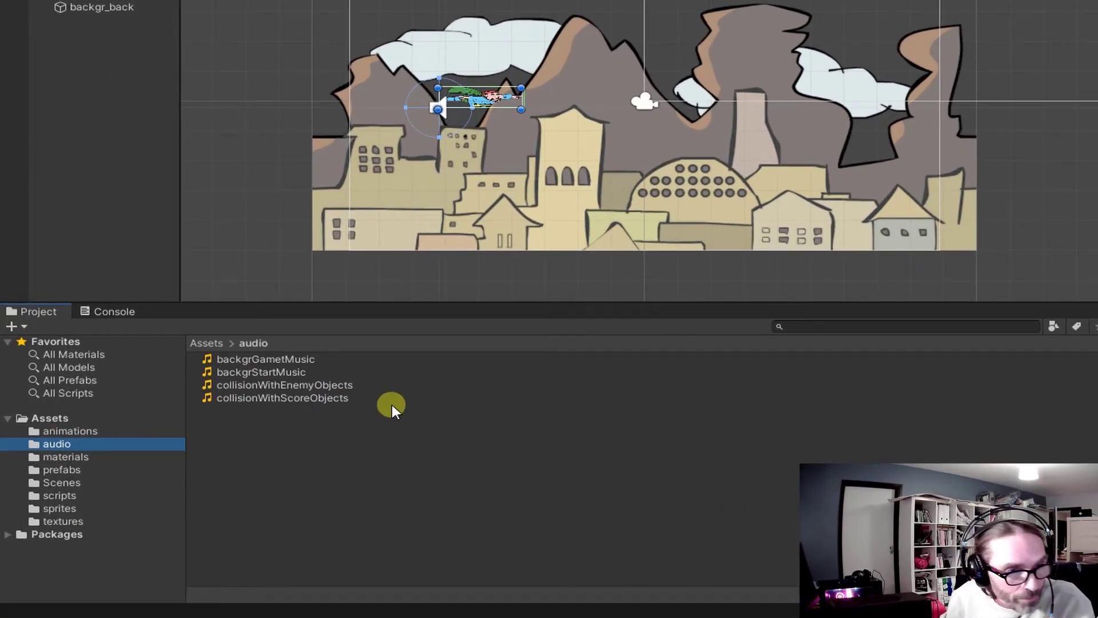
click(287, 399)
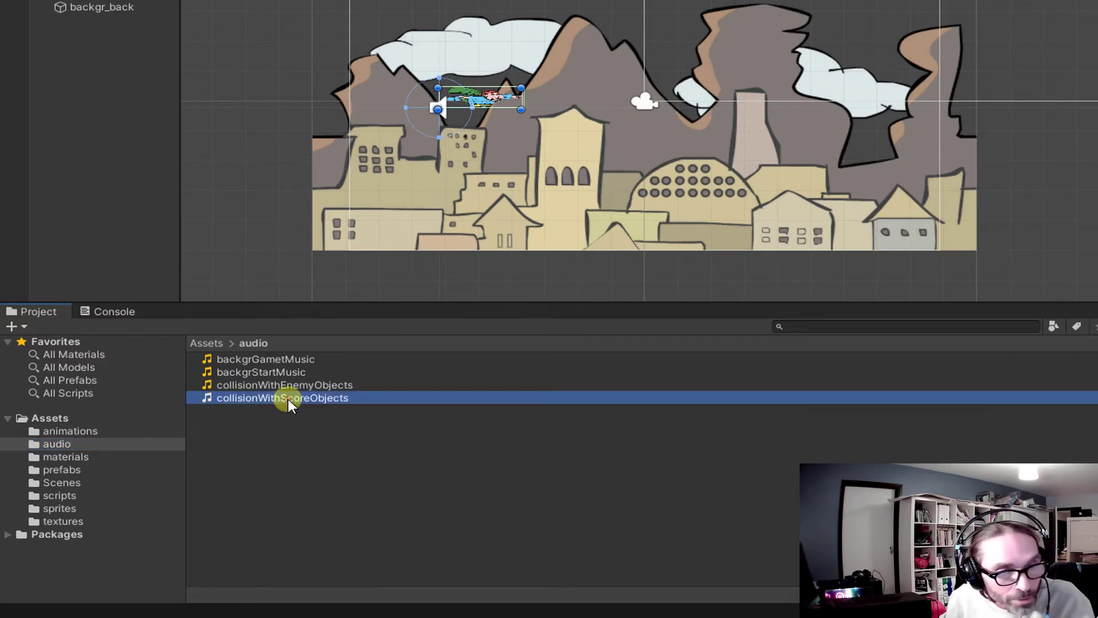
drag(287, 399, 968, 355)
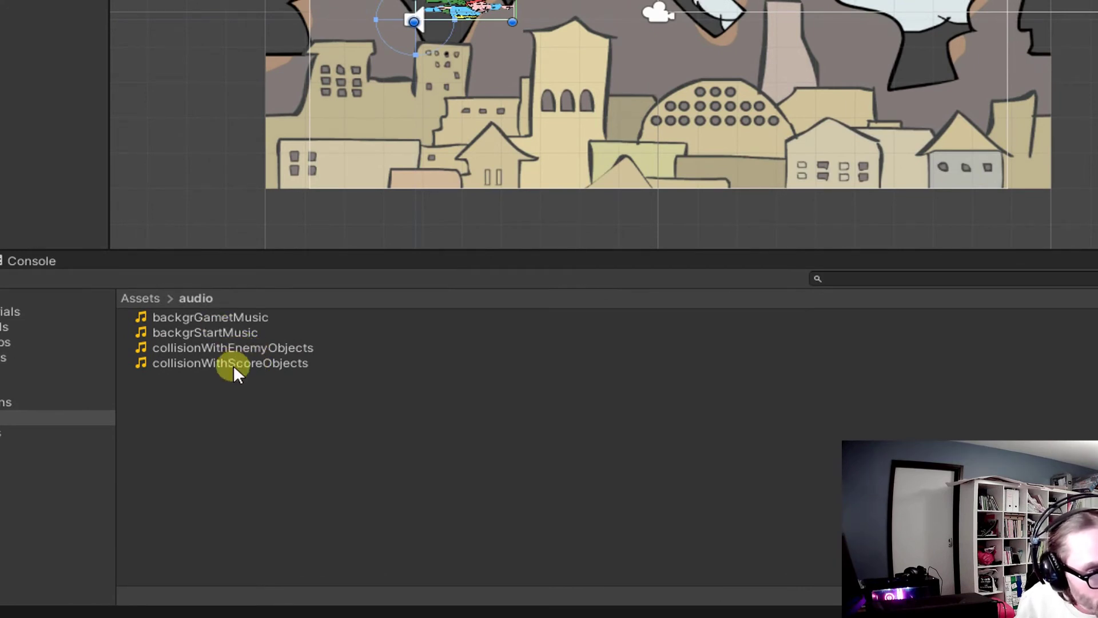
drag(222, 348, 1097, 393)
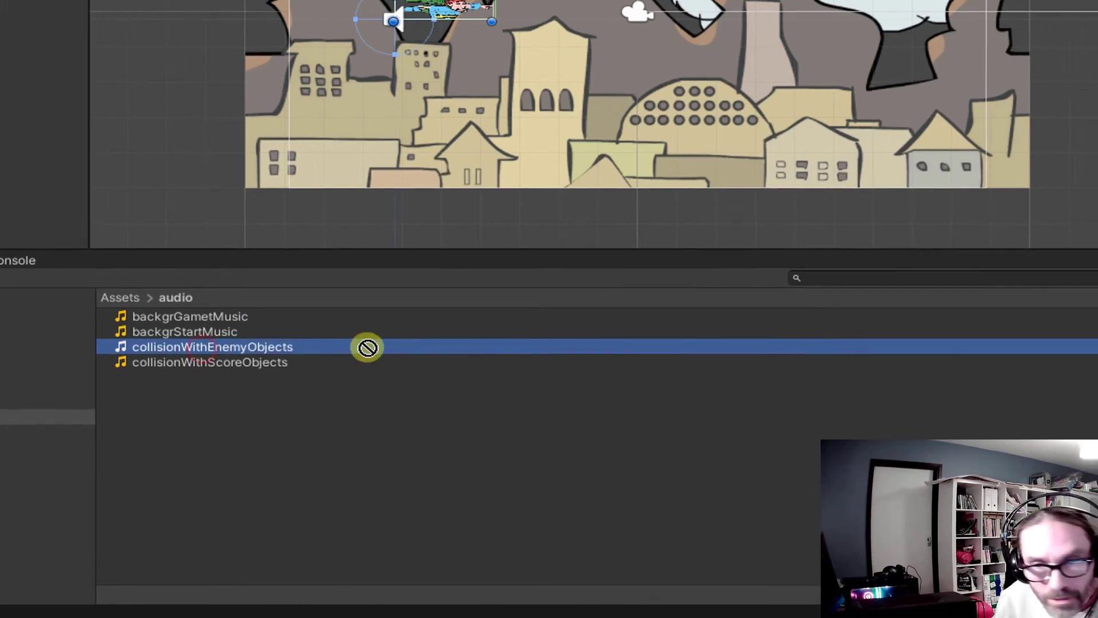
drag(980, 385, 1097, 383)
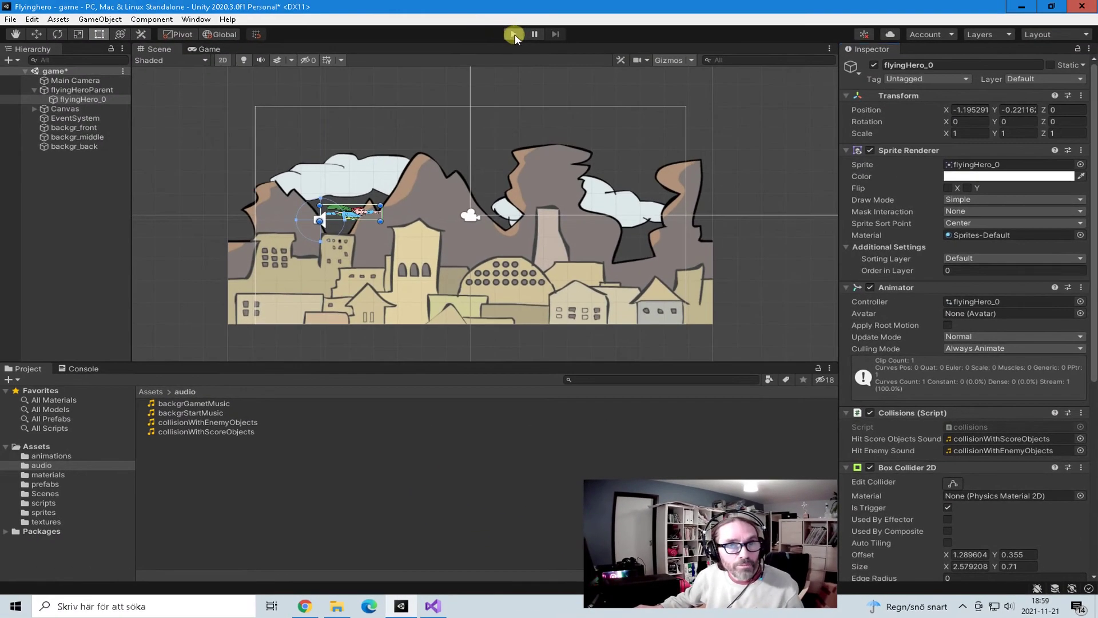
Step: Play-test the game scene to check the music and collision sounds, and stop the test run
click(514, 34)
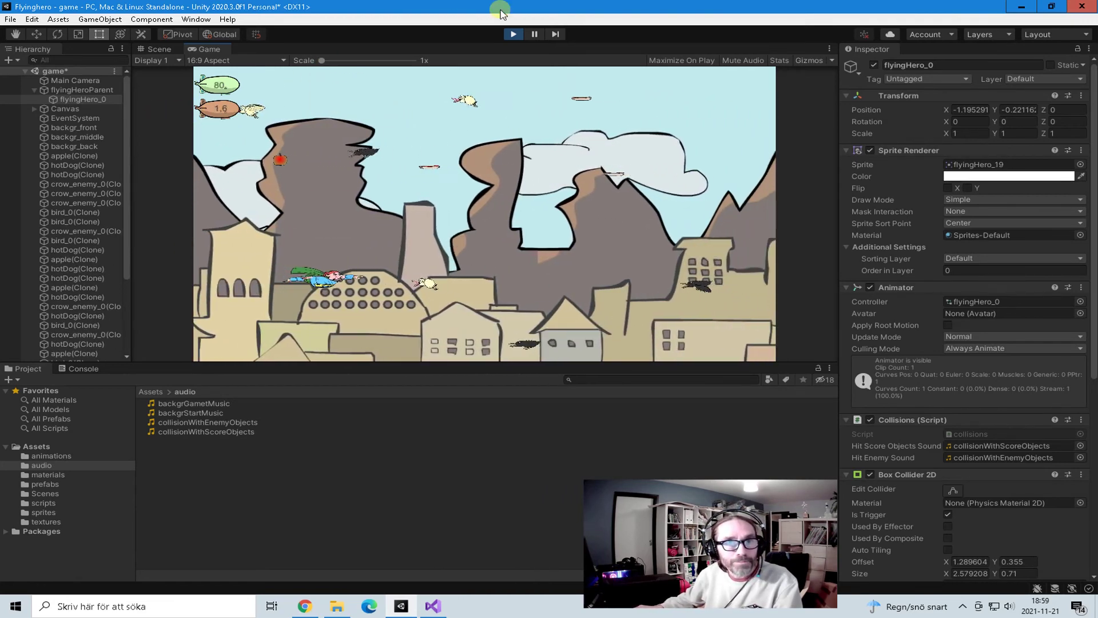
click(514, 35)
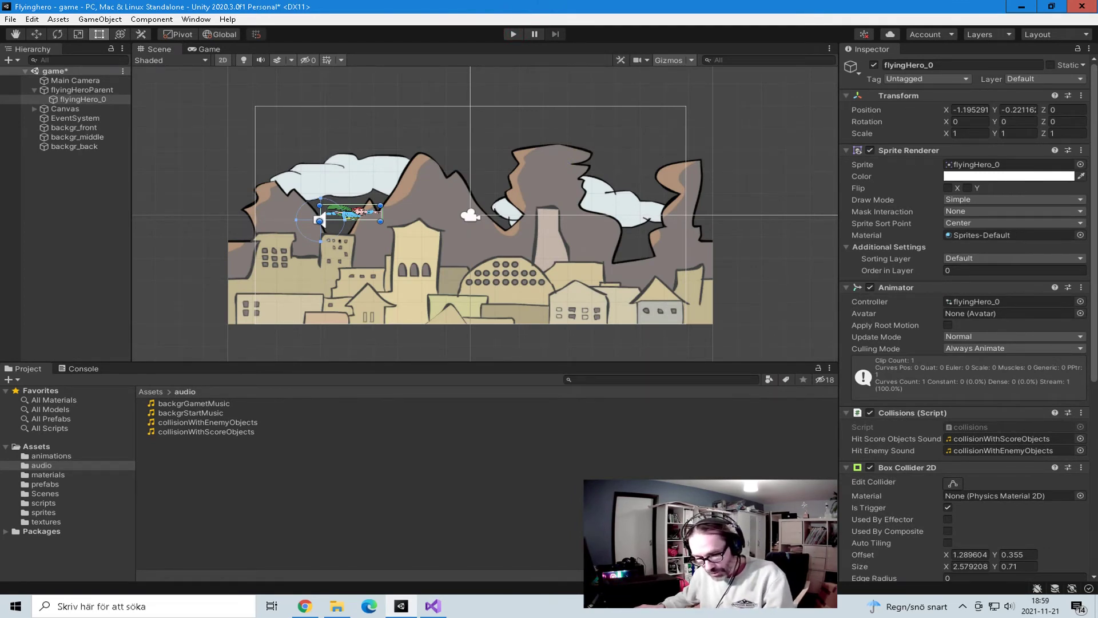
Step: Save the game scene and the whole project
key(ctrl+s)
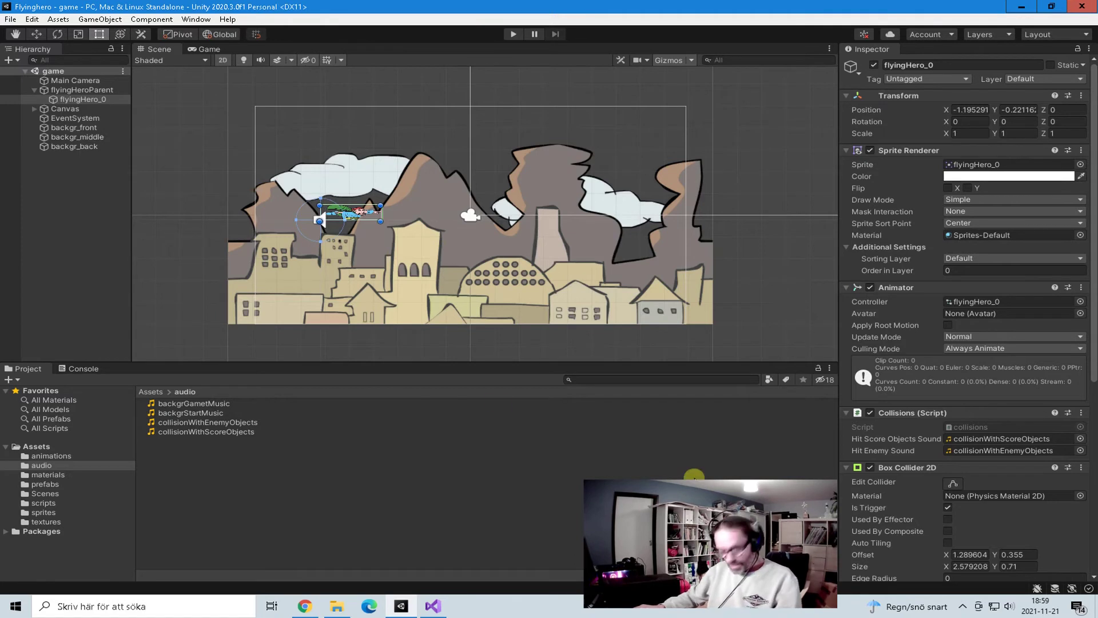
click(10, 19)
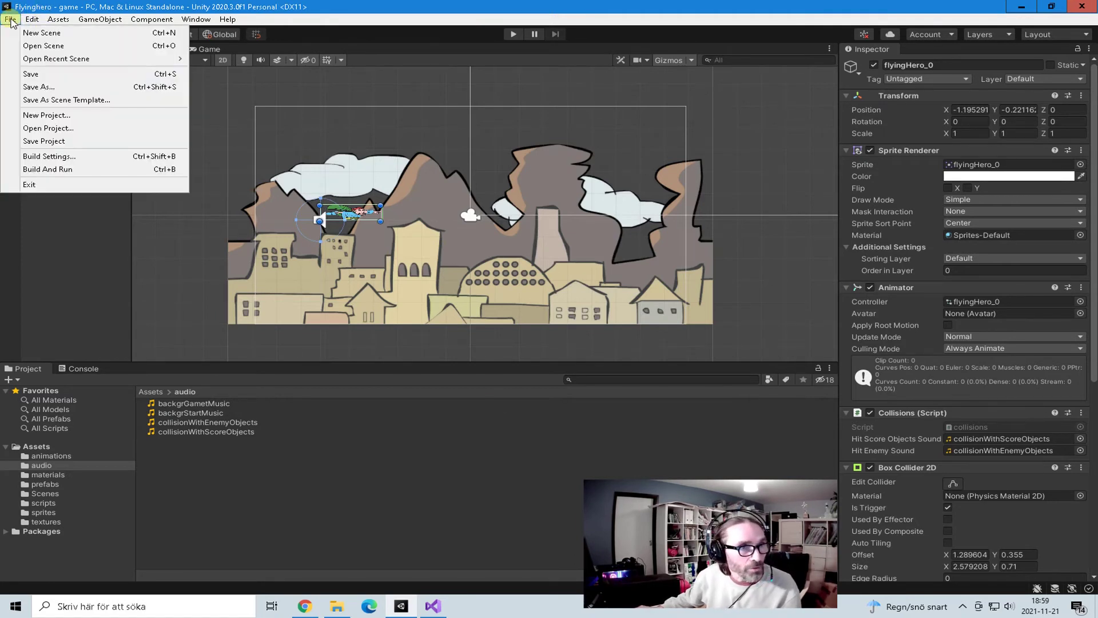
click(51, 141)
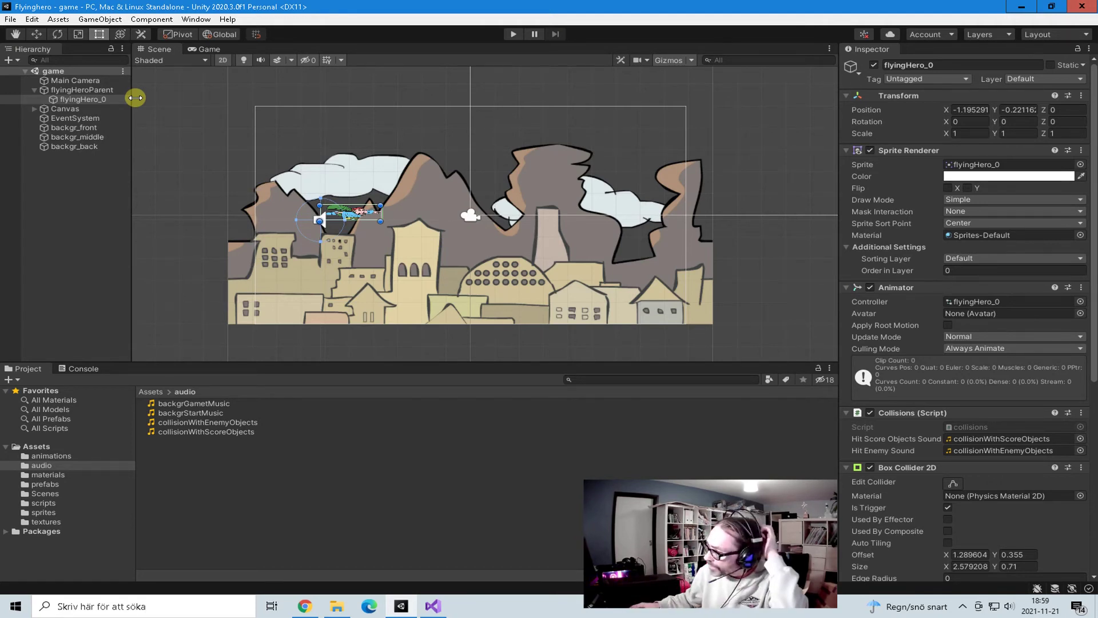
Step: Start a PC, Mac & Linux Standalone build targeting Windows with the Start, game and GameOver scenes
click(10, 19)
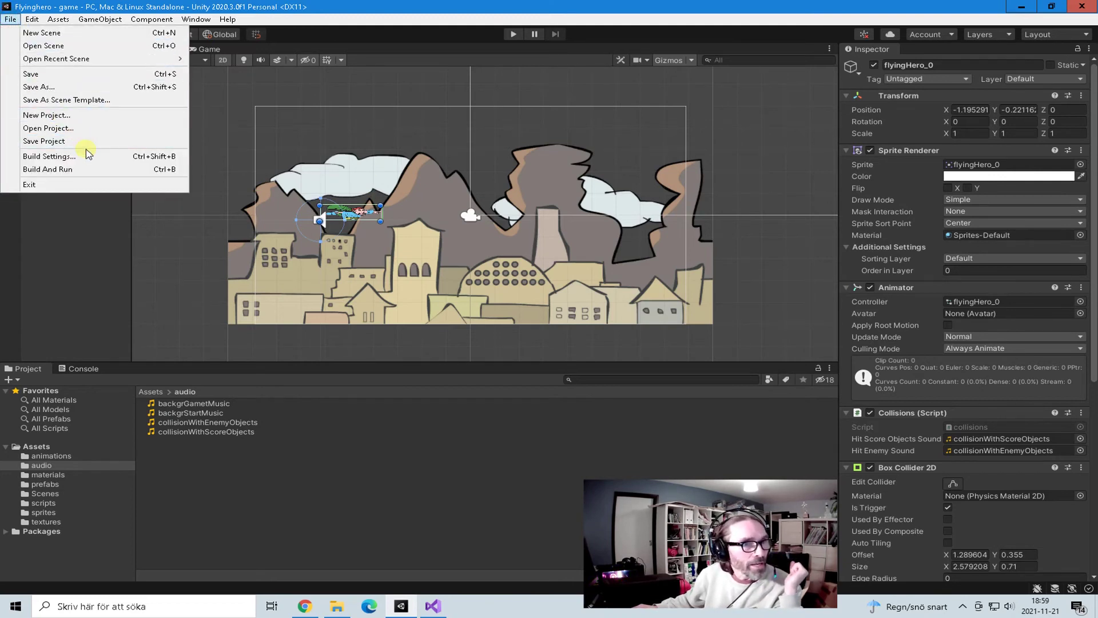
click(49, 156)
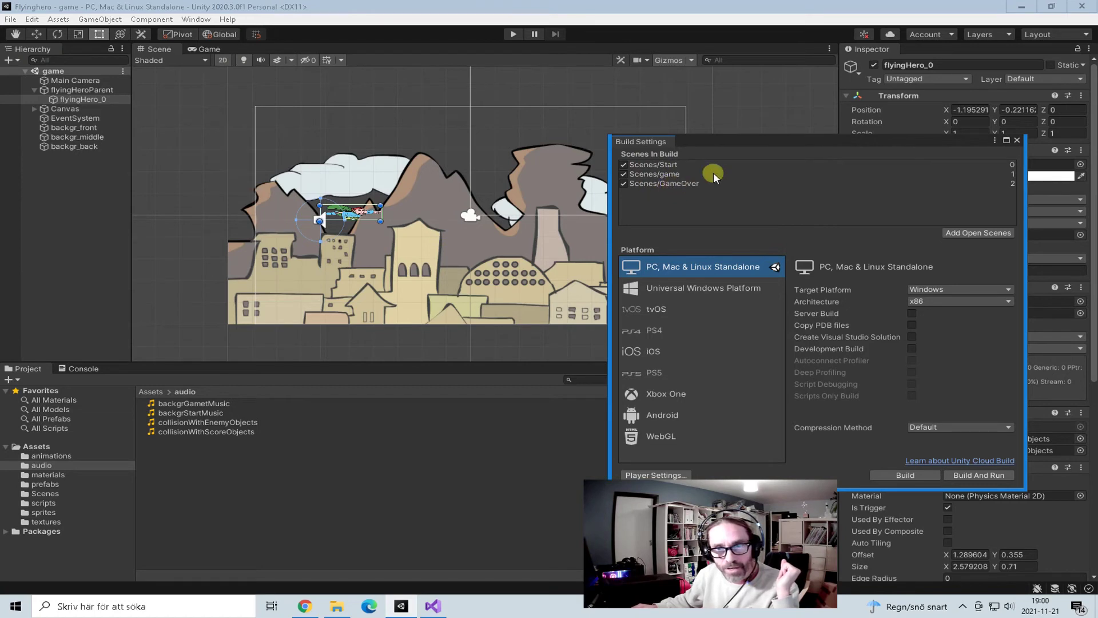
click(906, 475)
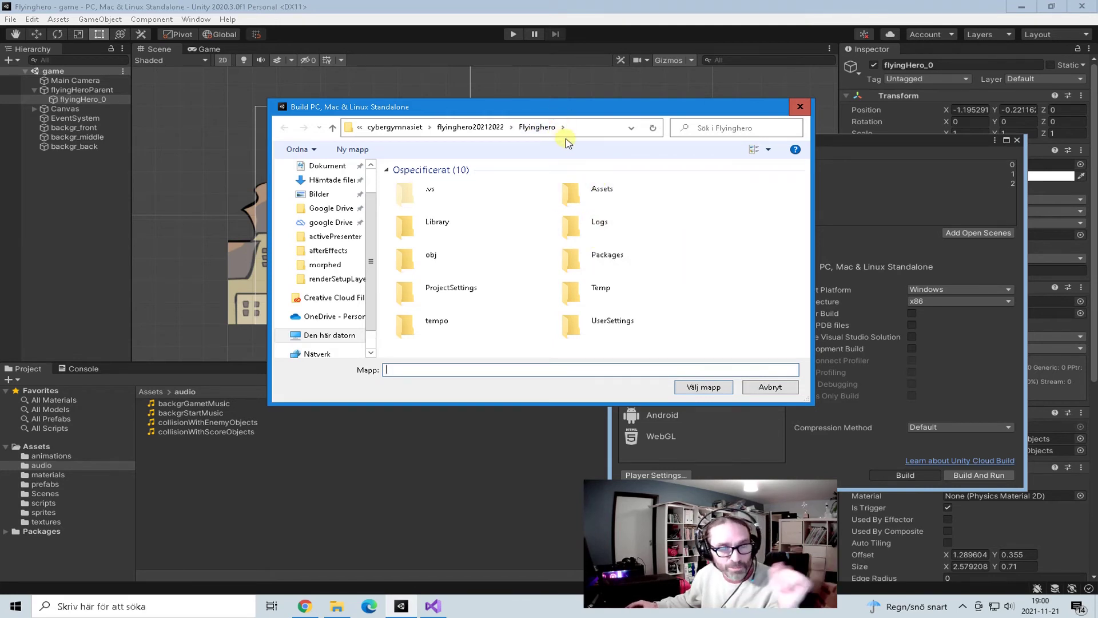
Step: Create a folder named flyingHero_game inside flyinghero20212022 and build the game into it
click(471, 127)
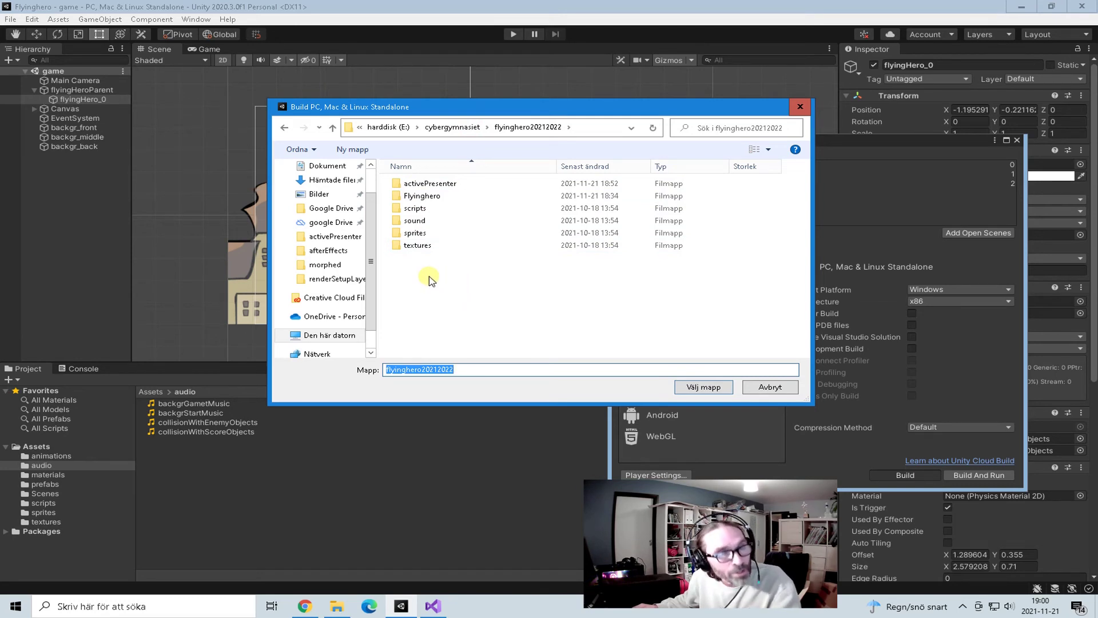
click(458, 275)
right_click(459, 275)
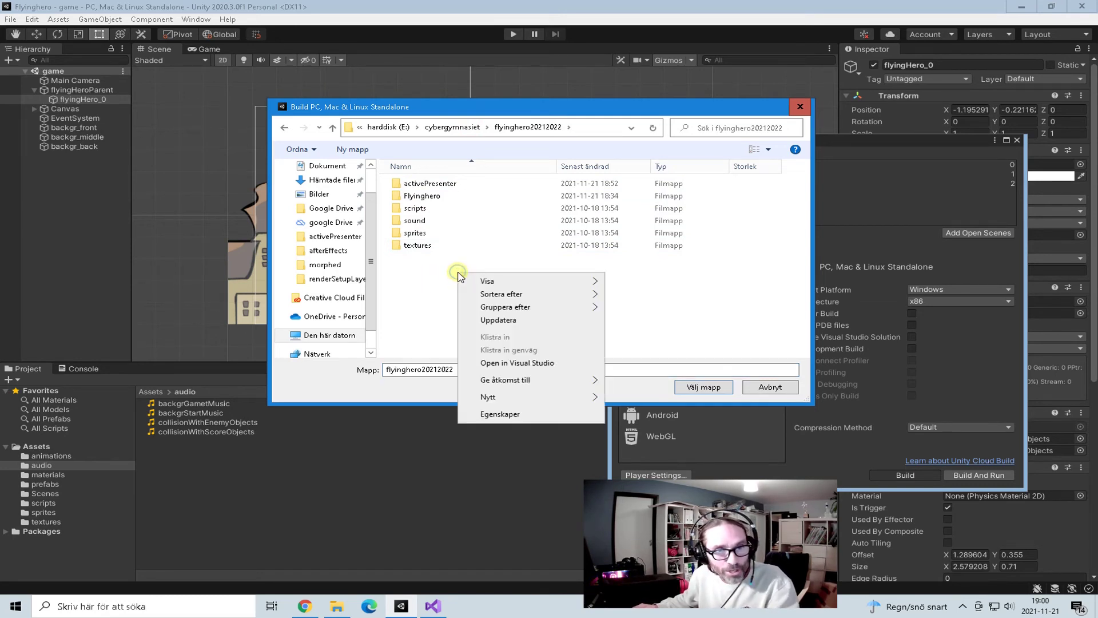
click(527, 392)
click(633, 398)
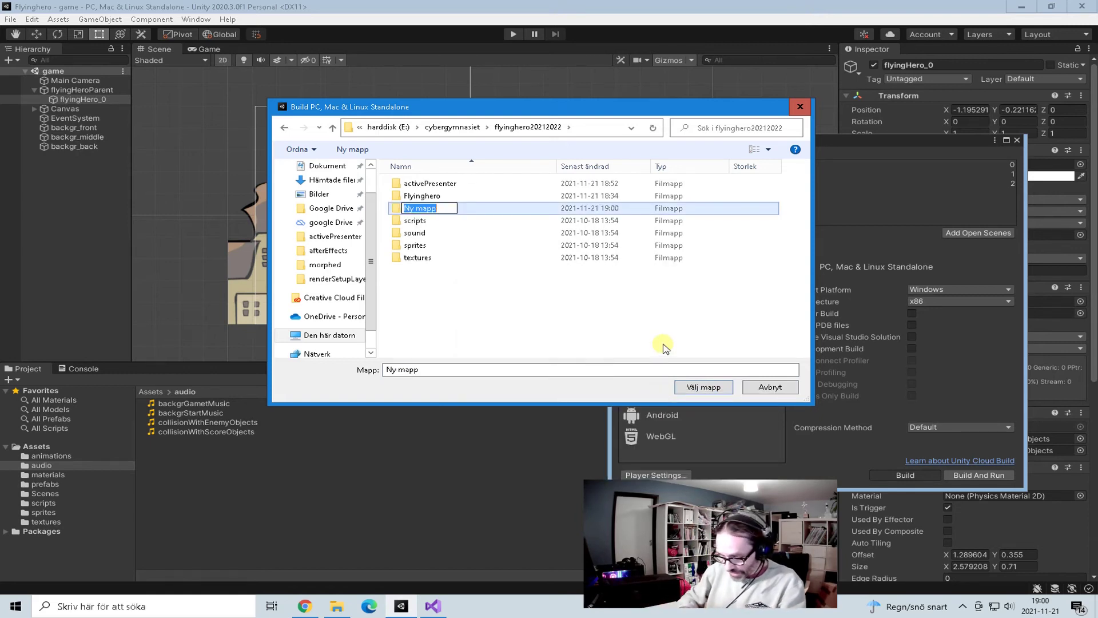
text(flyingHero_game)
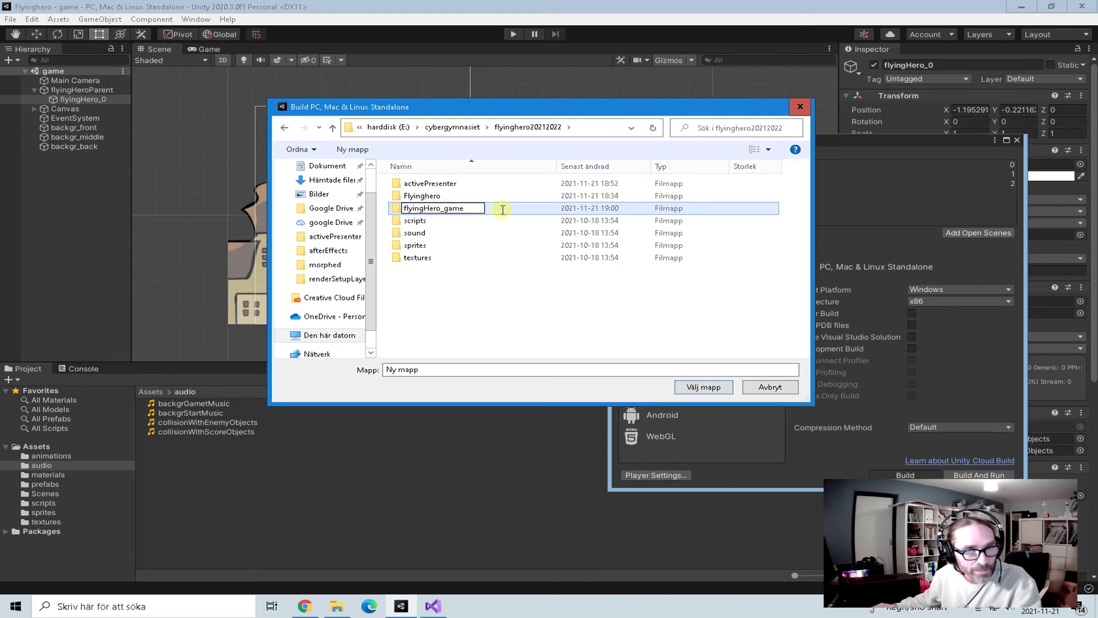
double_click(398, 209)
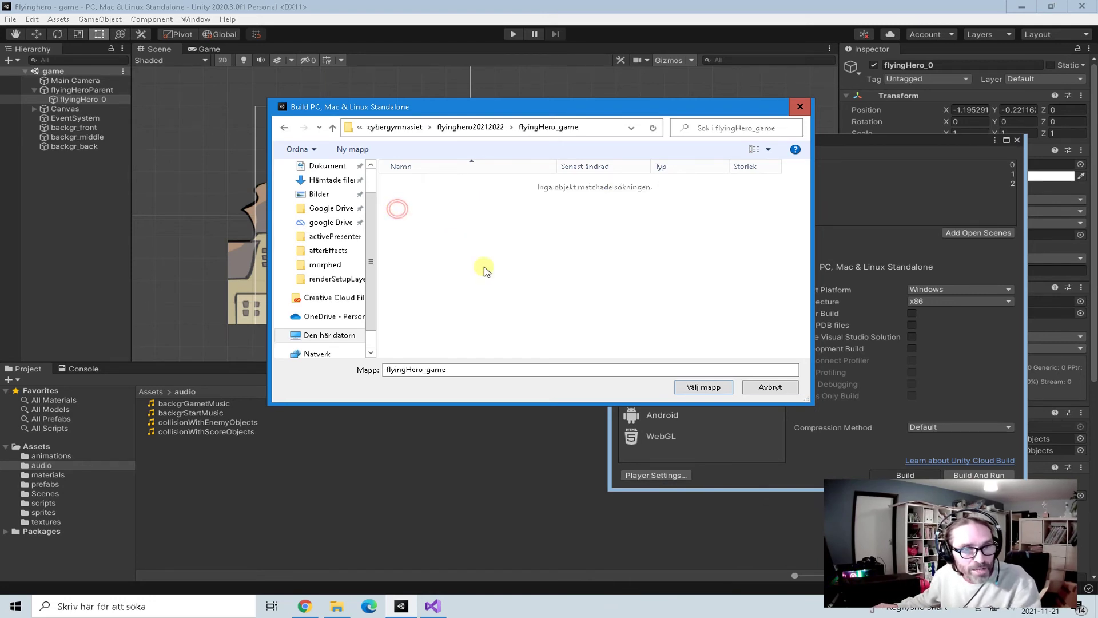
click(713, 389)
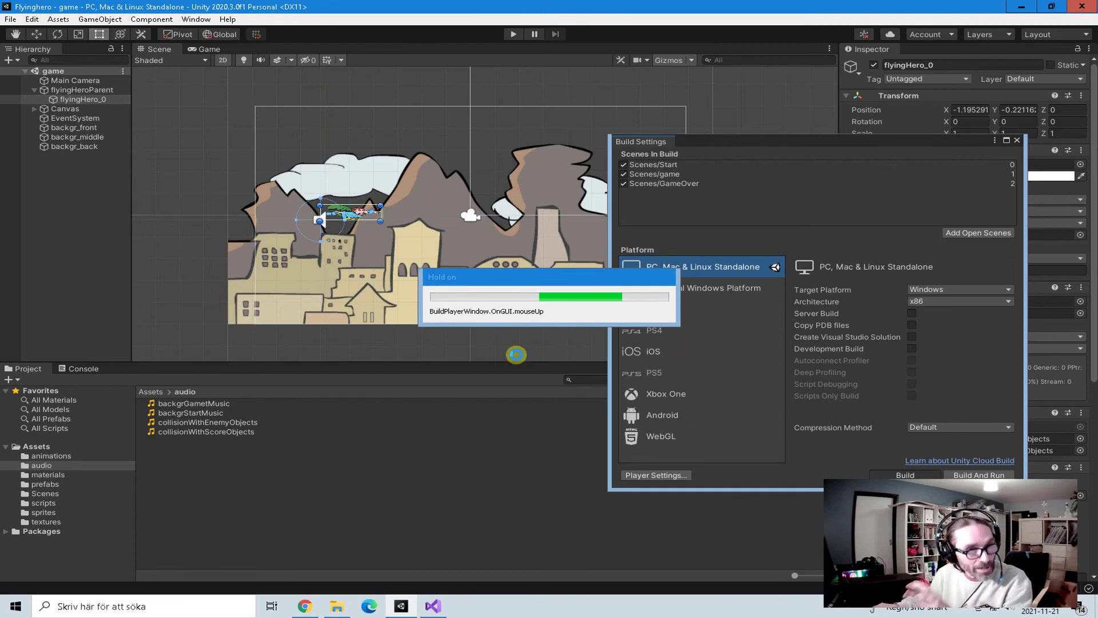
Step: Switch to File Explorer, open flyinghero20212022's flyingHero_game folder and examine the built files, selecting Flyinghero.exe
click(332, 550)
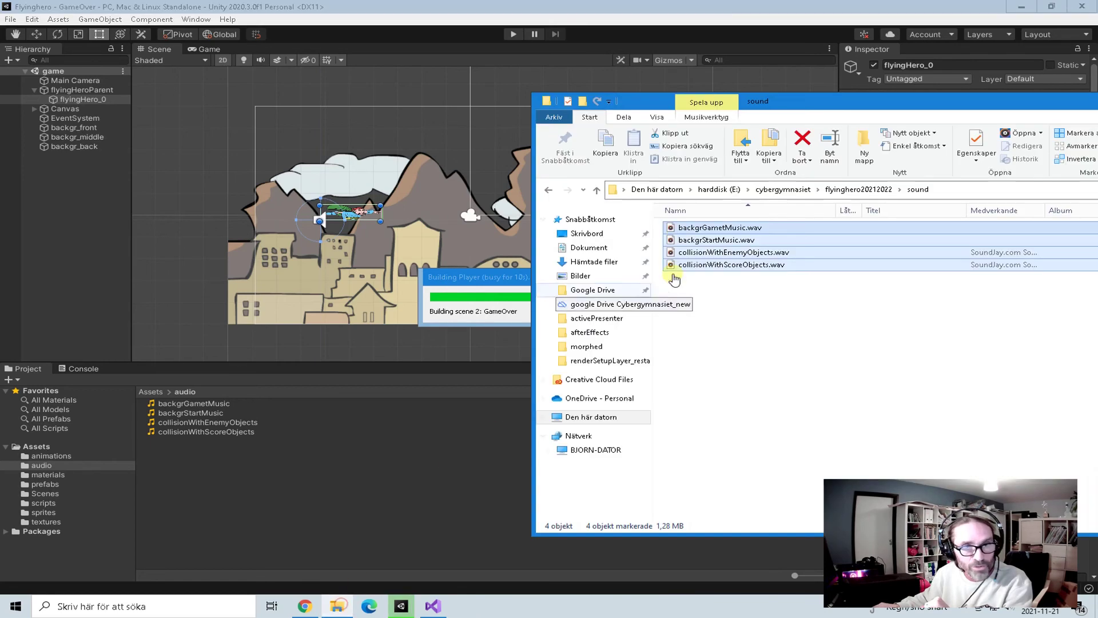
click(793, 190)
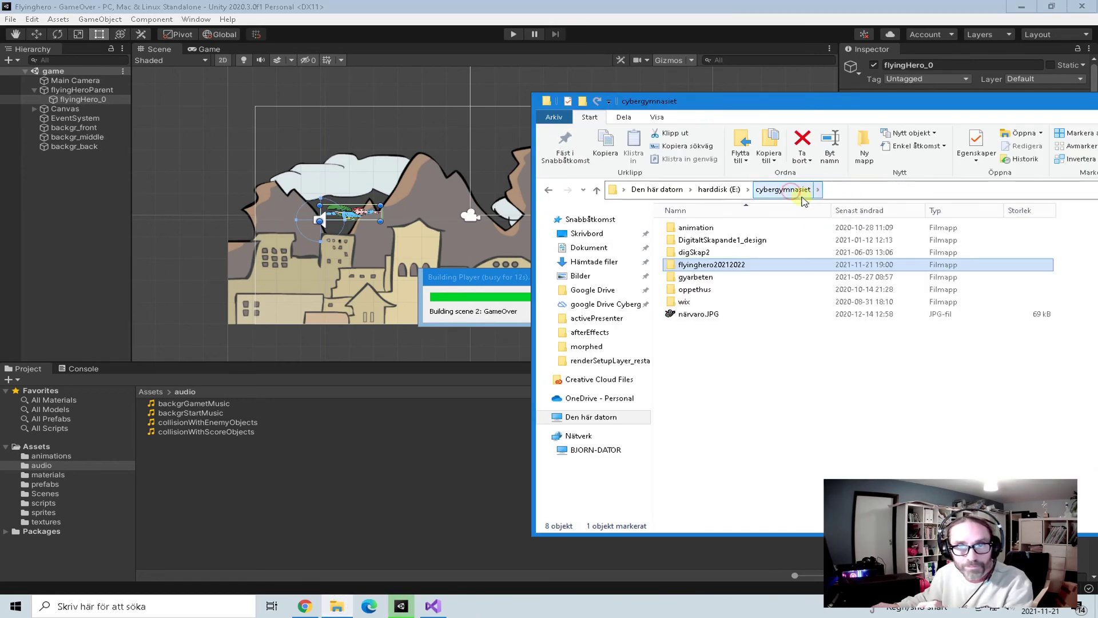
double_click(721, 265)
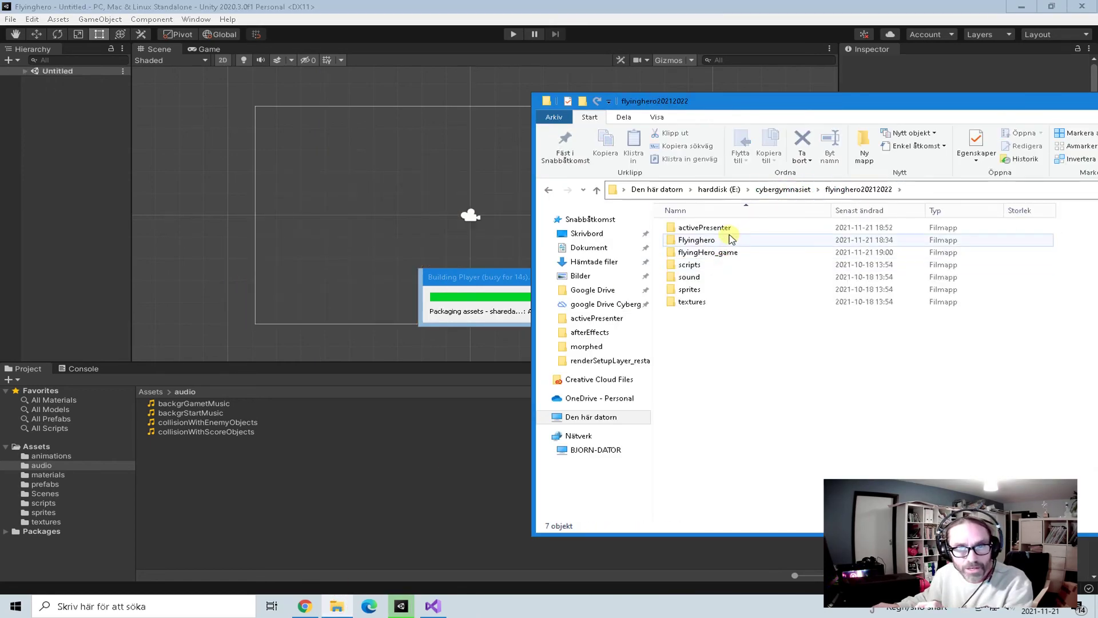
click(699, 252)
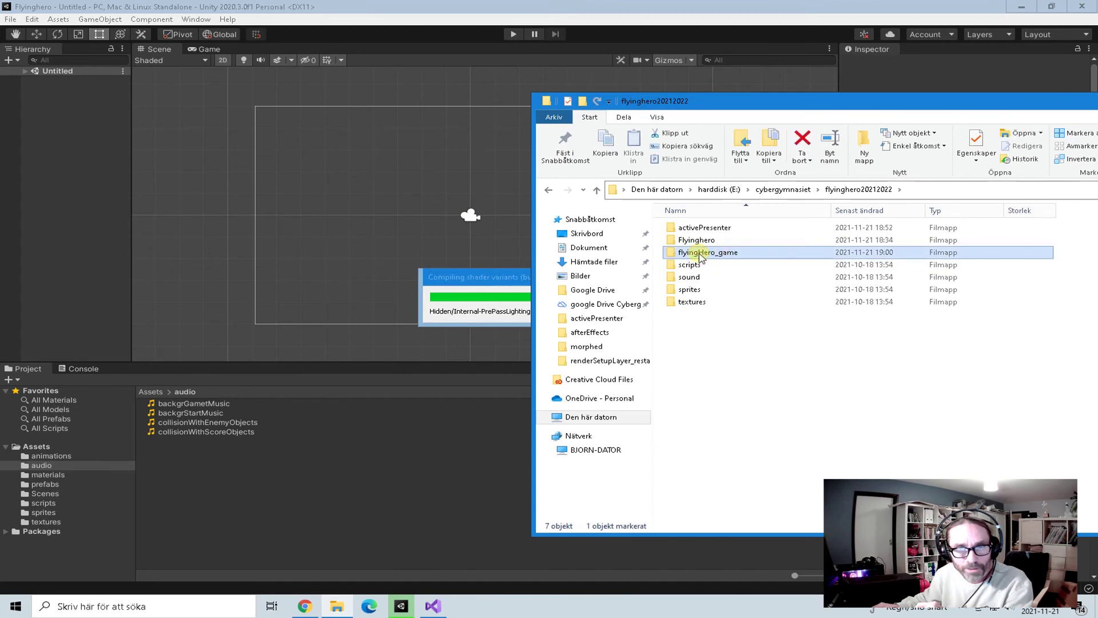
double_click(700, 255)
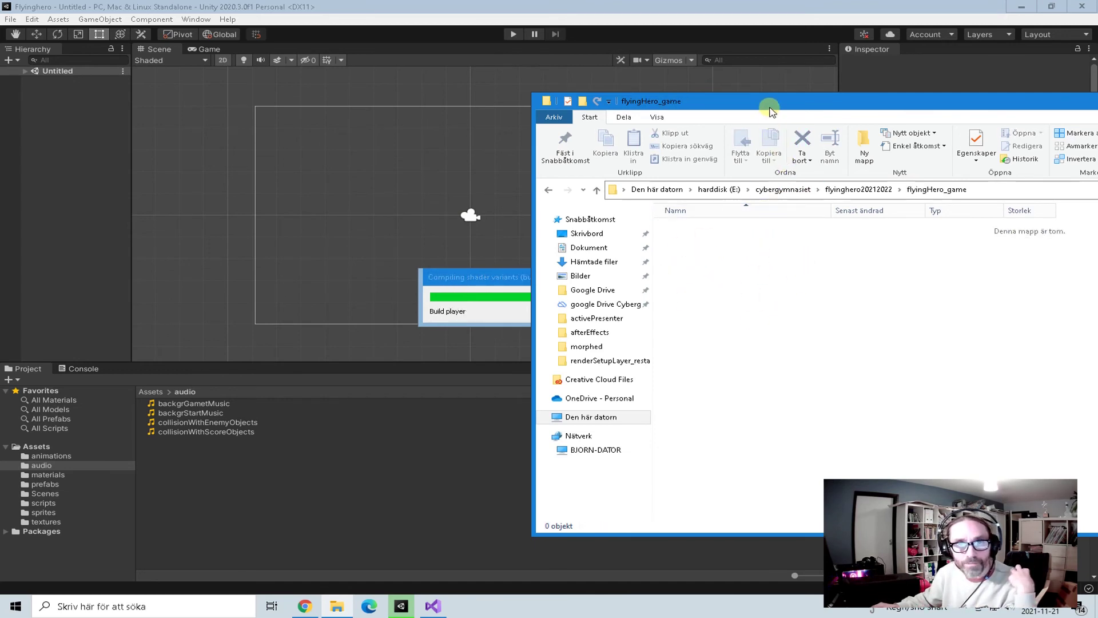
drag(772, 111, 926, 100)
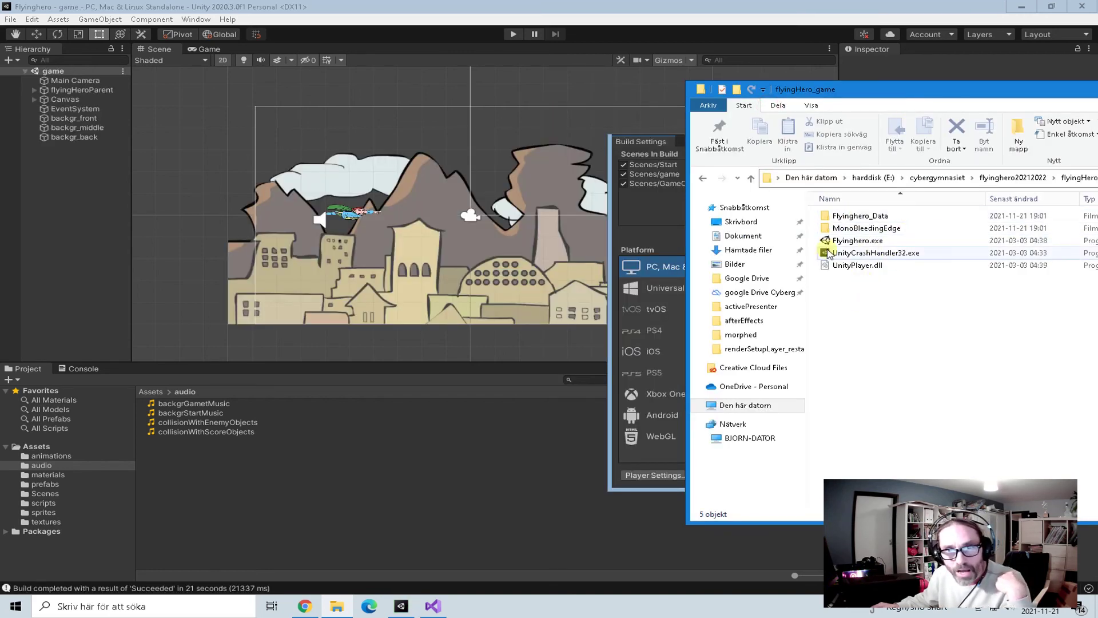
click(879, 242)
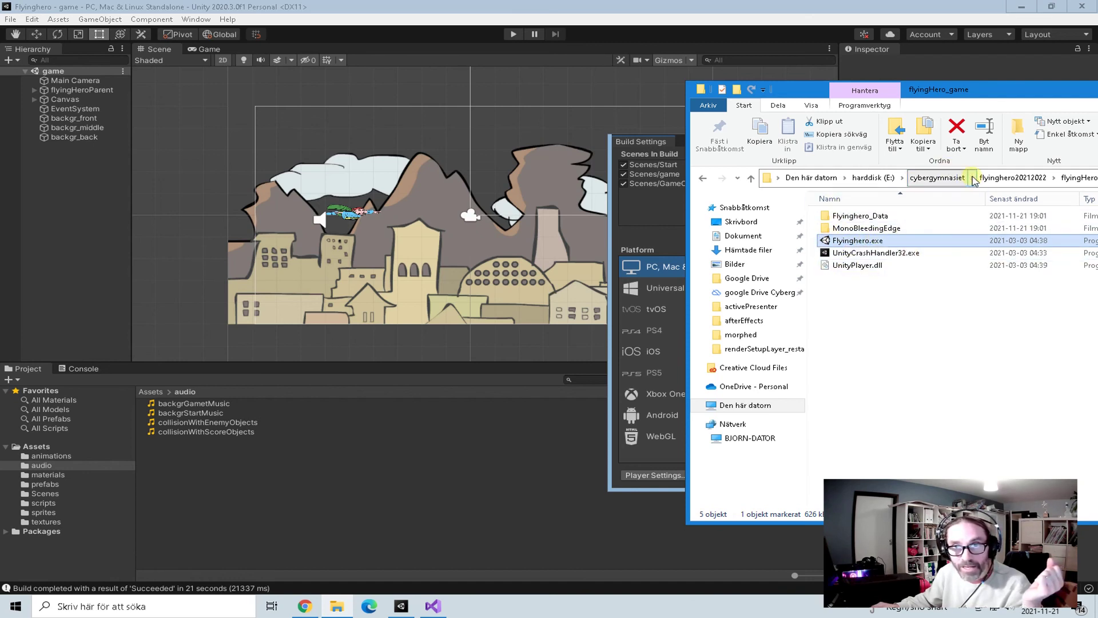
Step: Compress the whole flyingHero_game folder into flyingHero_game.zip within flyinghero20212022, keeping the default name, and select the archive
drag(1021, 91, 767, 98)
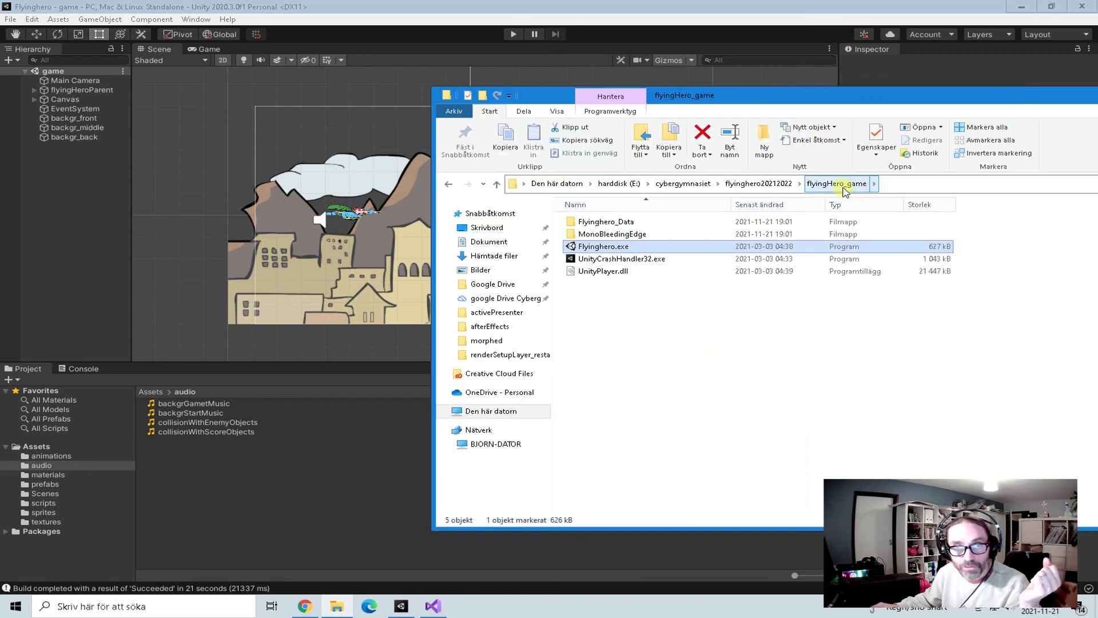
click(778, 183)
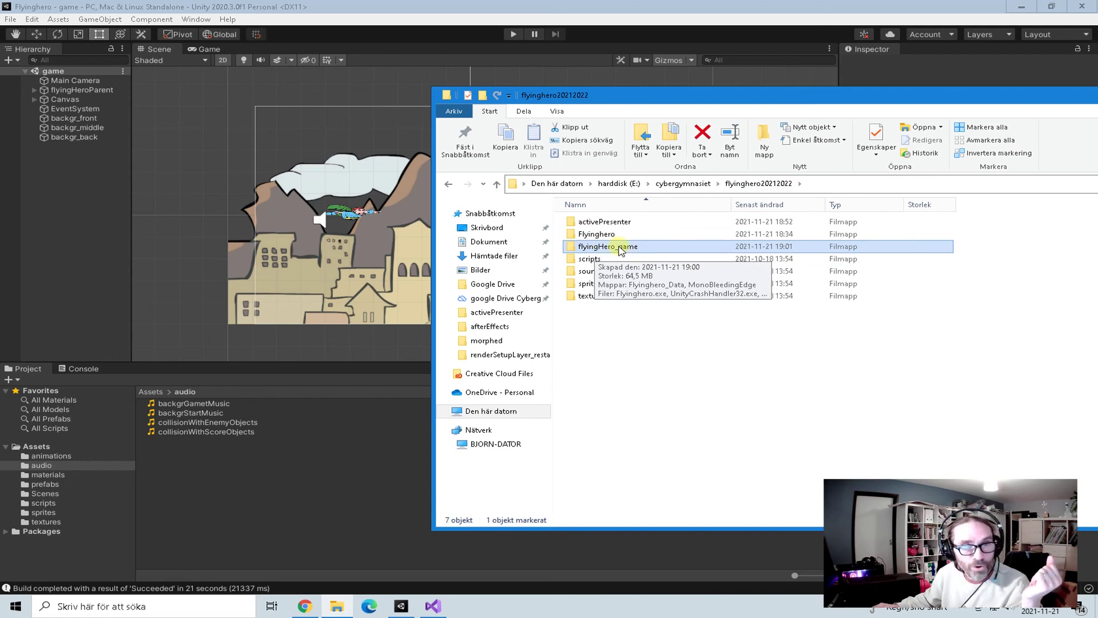
right_click(620, 251)
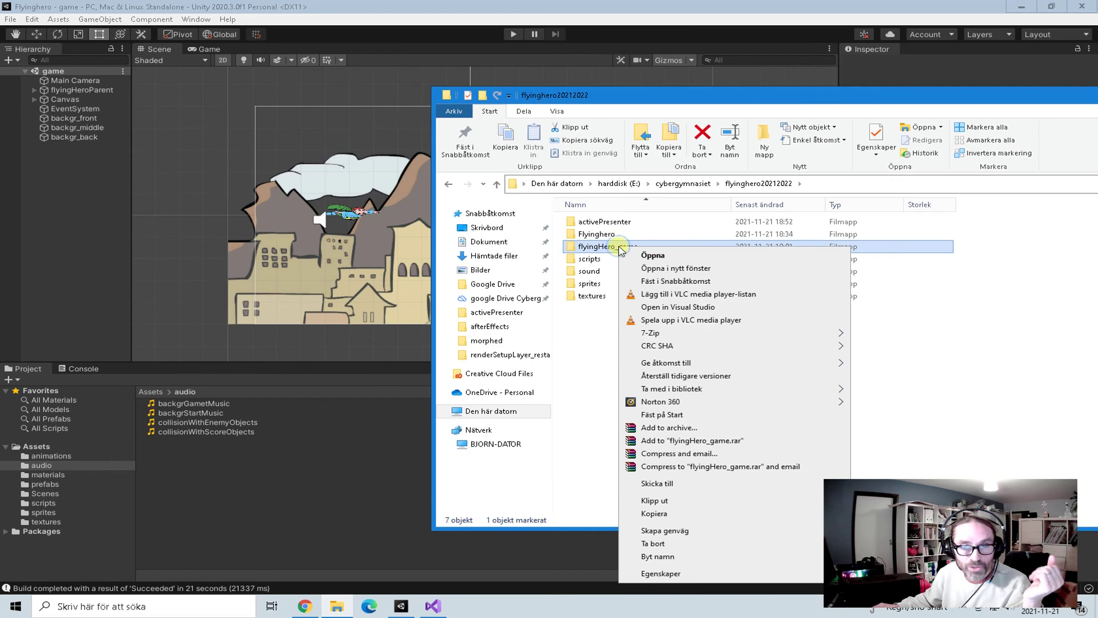
mouse_move(755, 484)
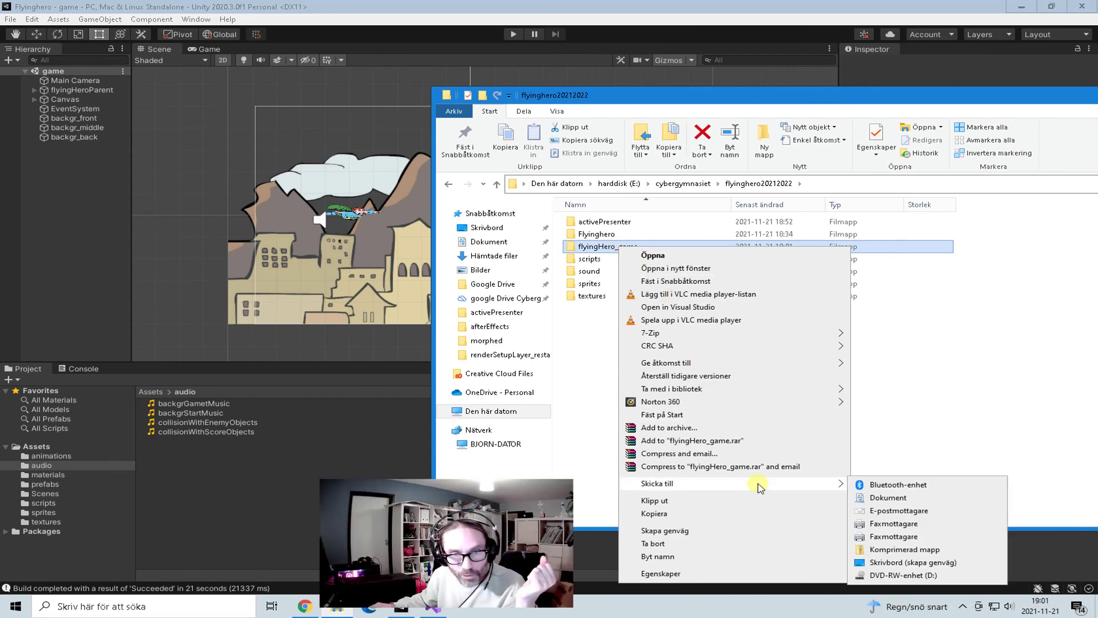
click(918, 549)
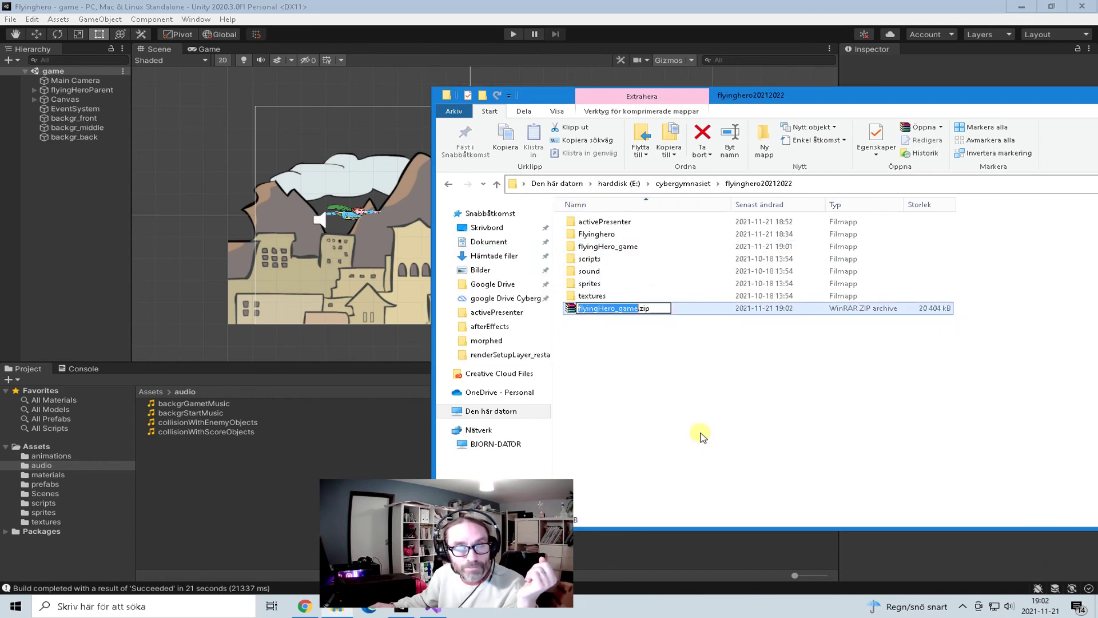
click(609, 361)
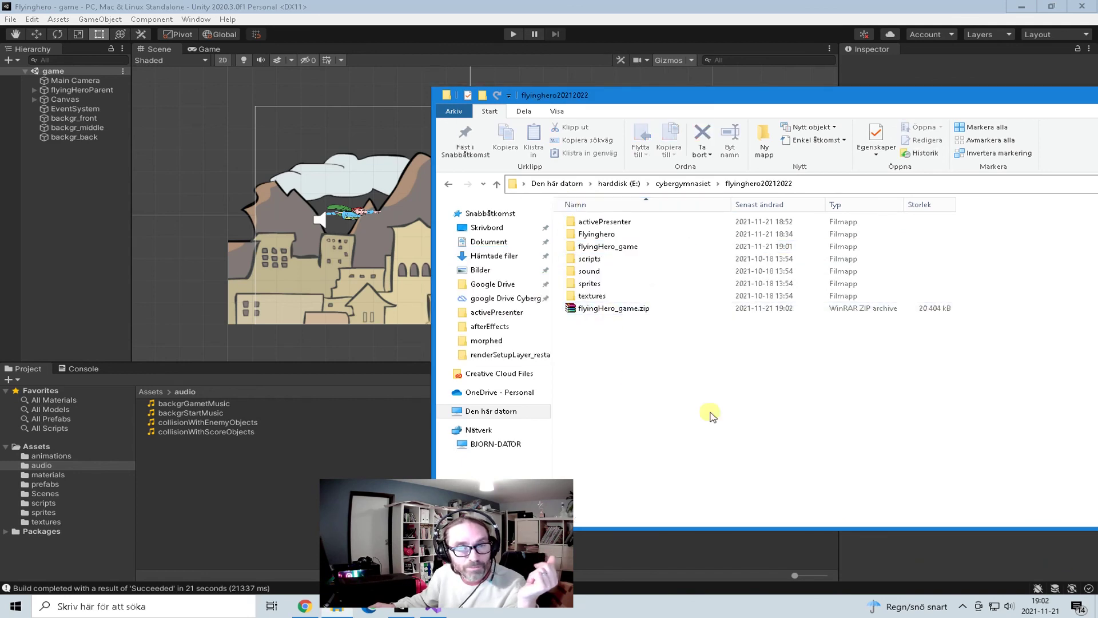
click(631, 312)
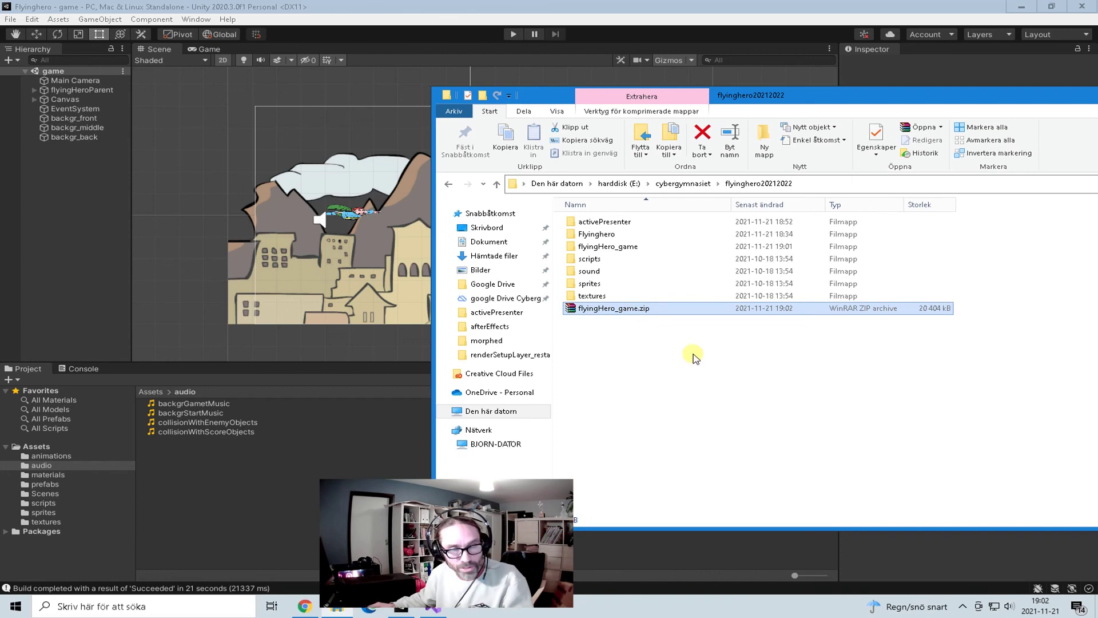
key(alt)
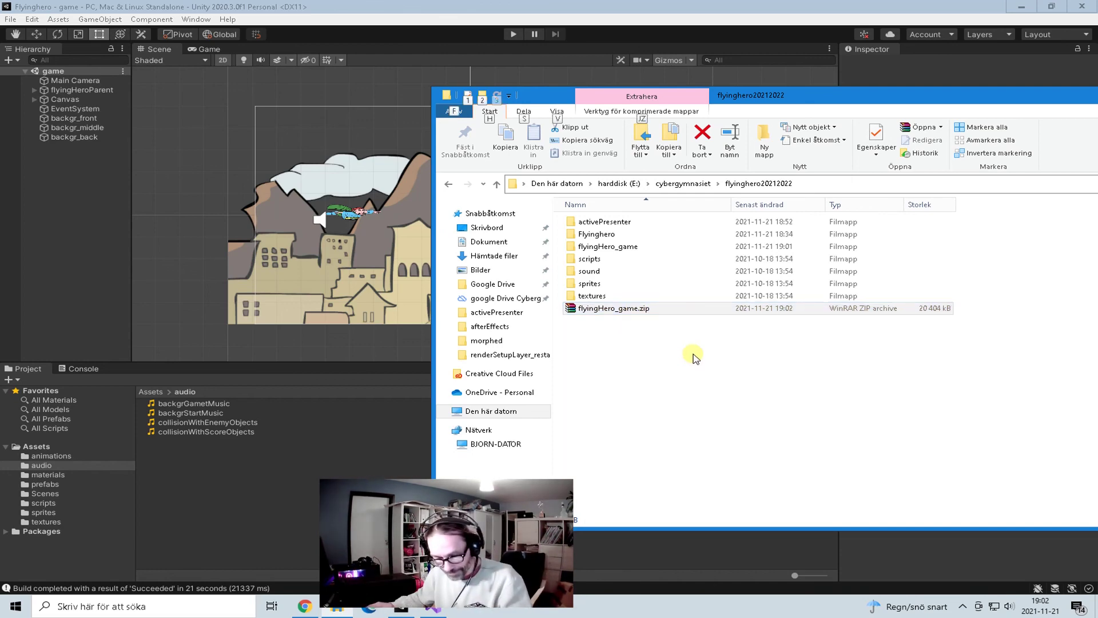